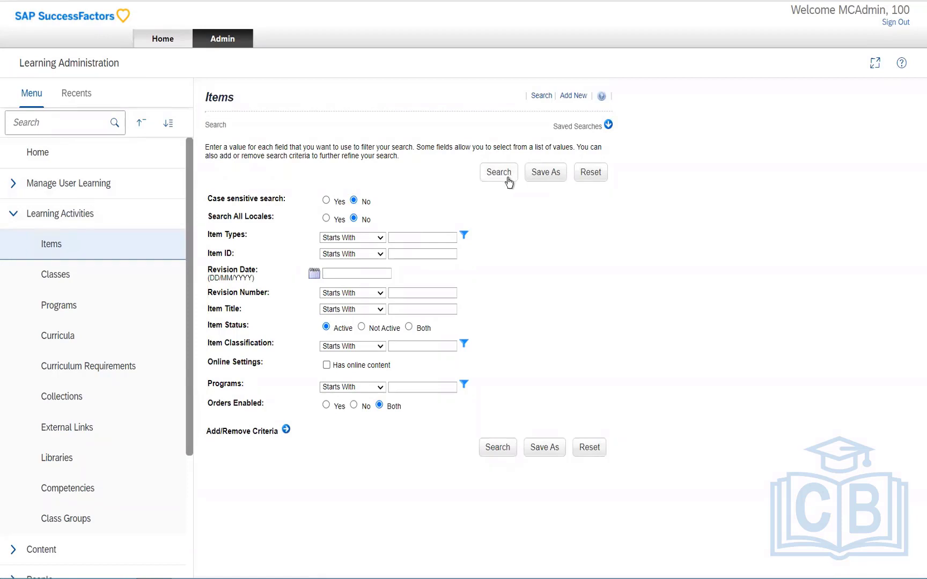
Search all active learning items and open the details of the instructor-led item 38999, "5 day a week calssroom".
{"action": "left_click", "coordinate": [507, 176]}
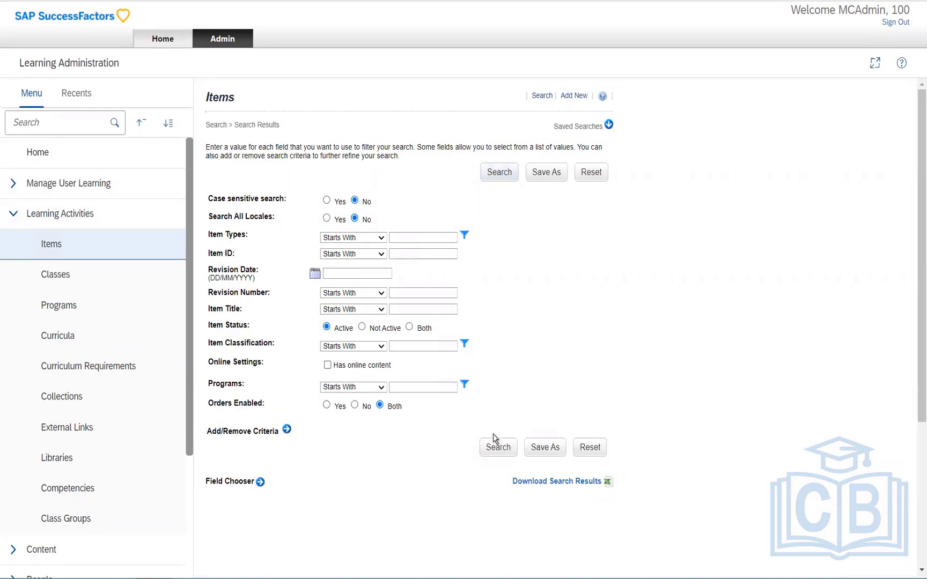
{"action": "left_click", "coordinate": [494, 455]}
{"action": "scroll", "coordinate": [494, 454], "scroll_direction": "down", "scroll_amount": 4}
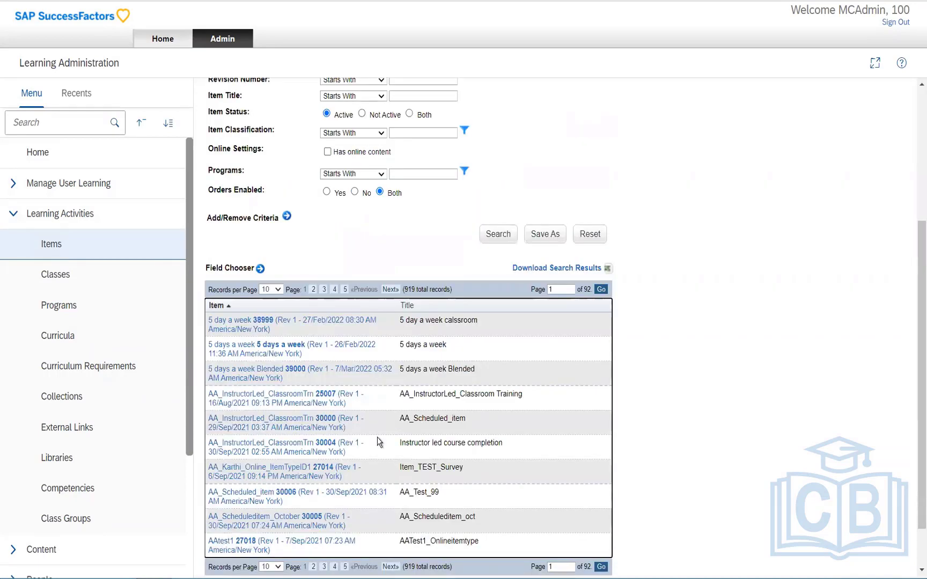
{"action": "scroll", "coordinate": [381, 440], "scroll_direction": "down", "scroll_amount": 1}
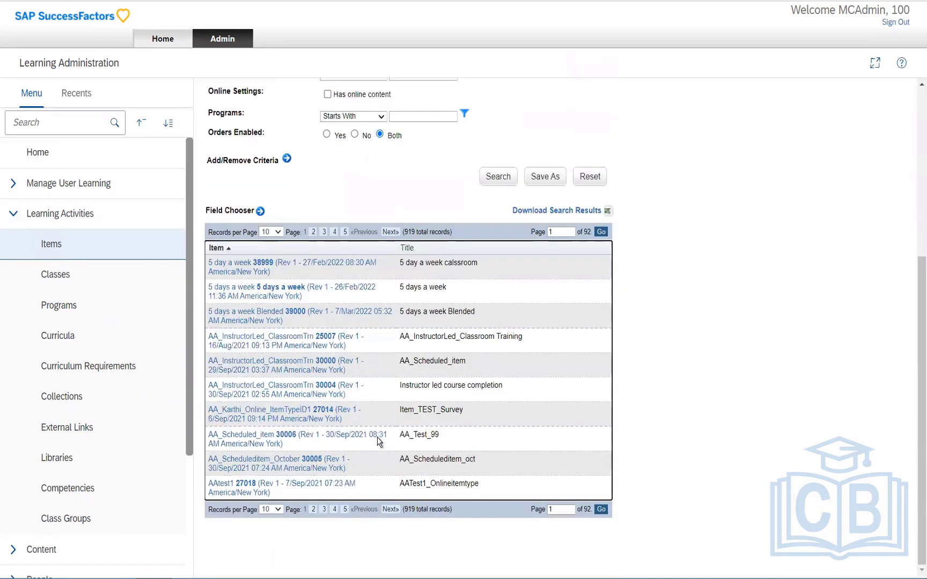
{"action": "left_click", "coordinate": [251, 275]}
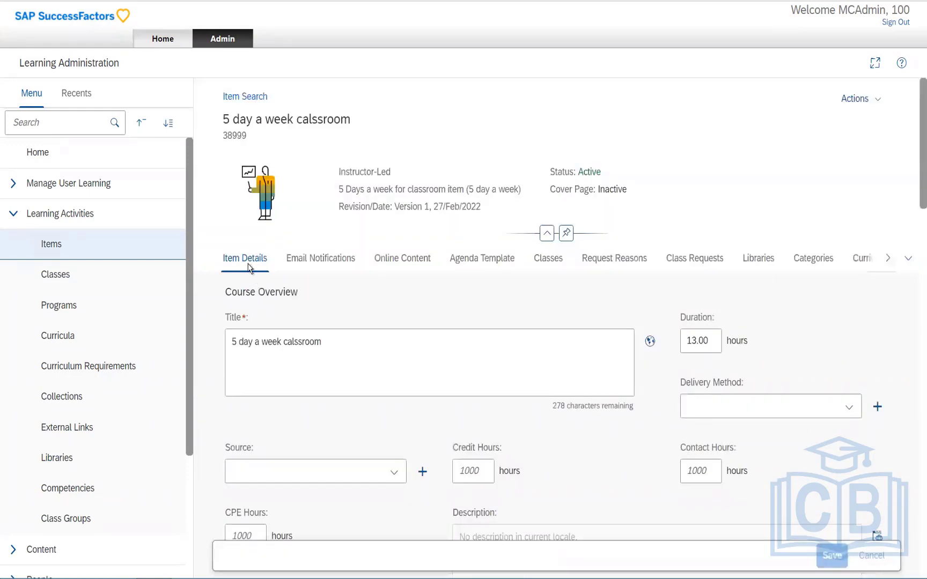
{"action": "scroll", "coordinate": [451, 304], "scroll_direction": "down", "scroll_amount": 3}
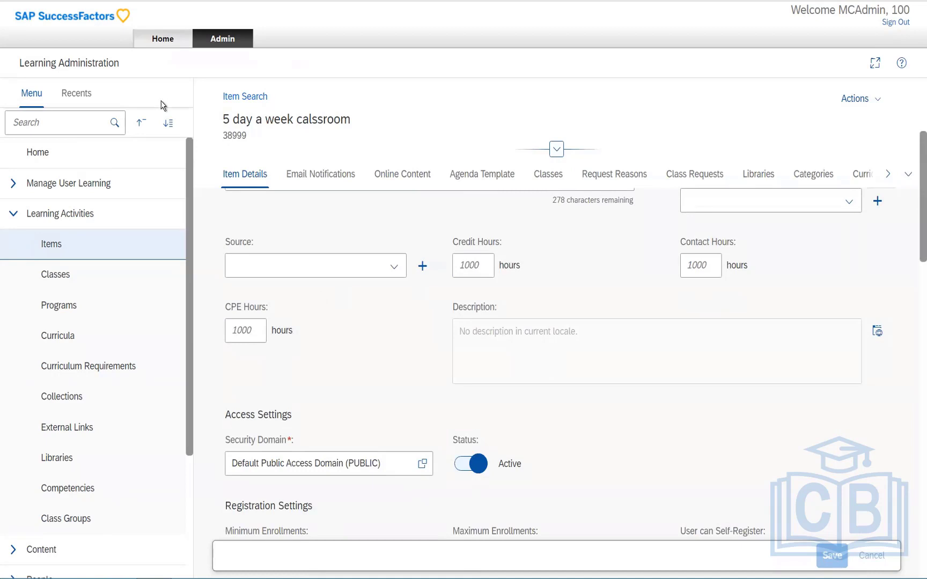
Reopen item 38999 from the recently viewed records and return to the main navigation.
{"action": "left_click", "coordinate": [69, 93]}
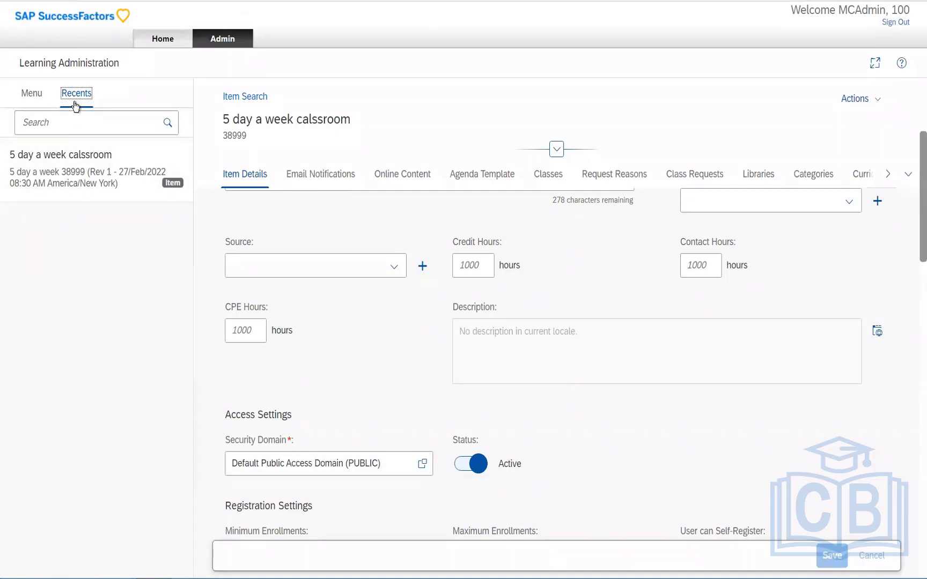
{"action": "left_click", "coordinate": [72, 183]}
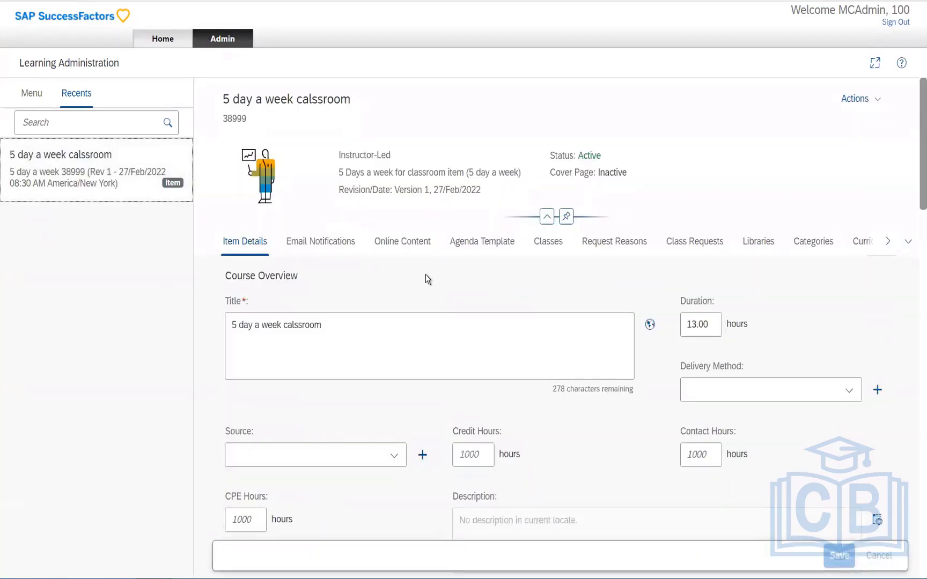
{"action": "left_click", "coordinate": [37, 99]}
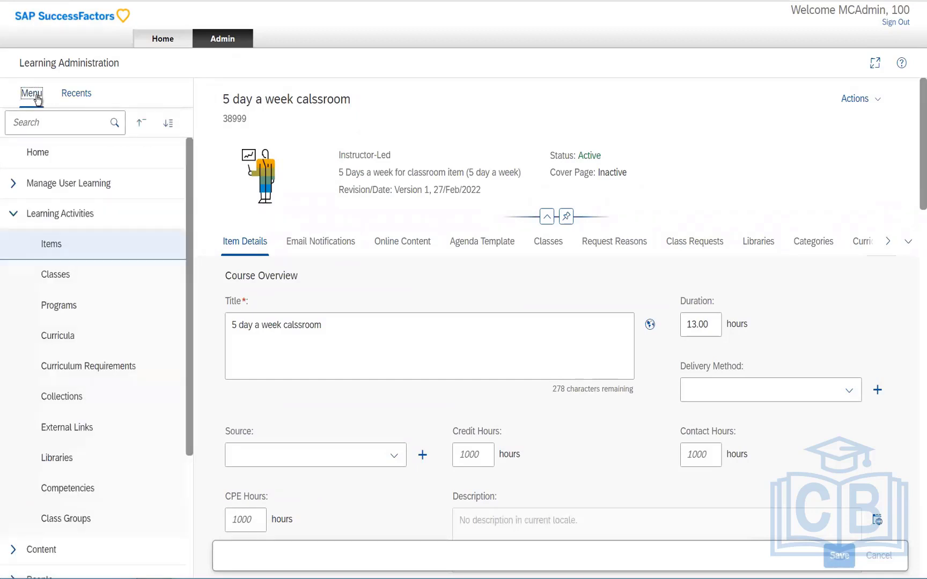
Open the BIZX system configuration for editing from the System Administration configuration settings.
{"action": "left_click", "coordinate": [11, 219]}
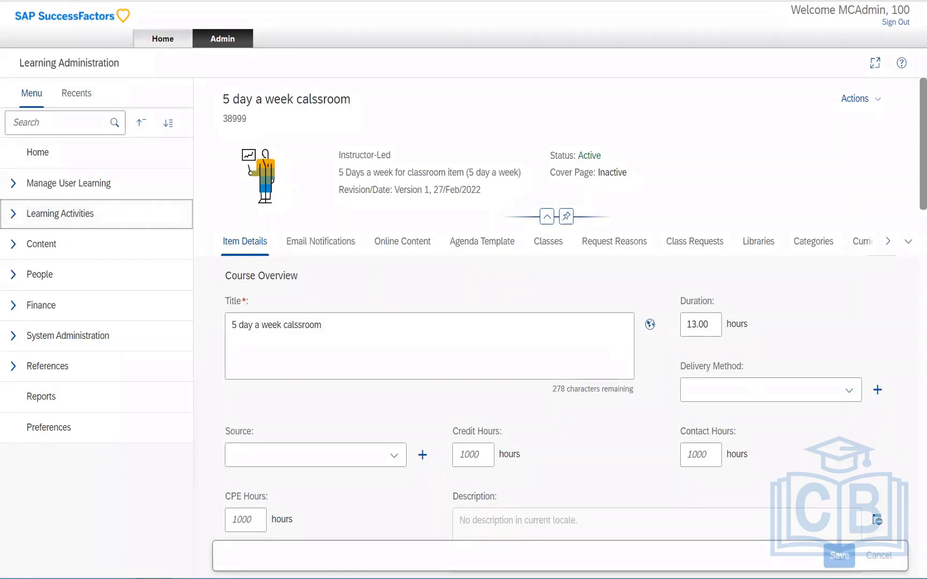
{"action": "left_click", "coordinate": [13, 337]}
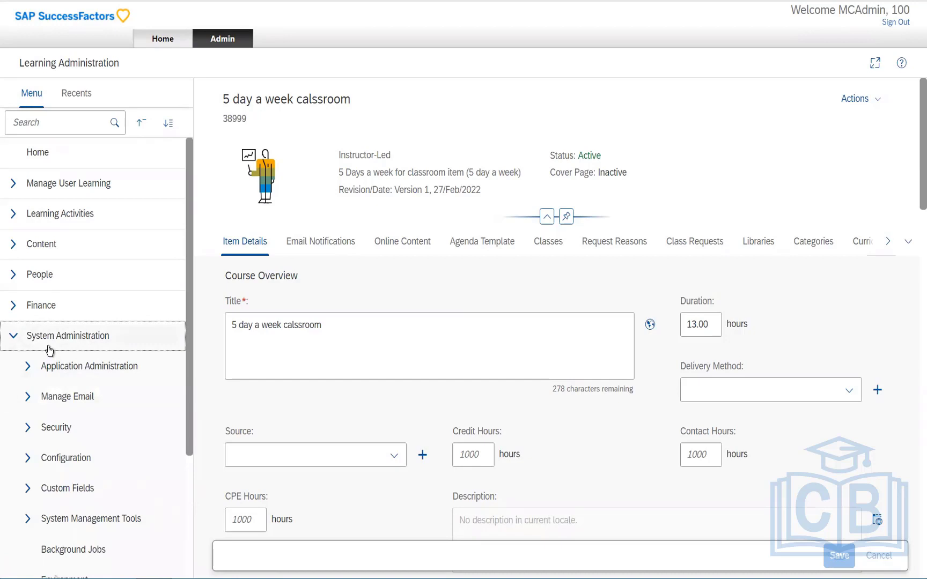
{"action": "left_click", "coordinate": [26, 459]}
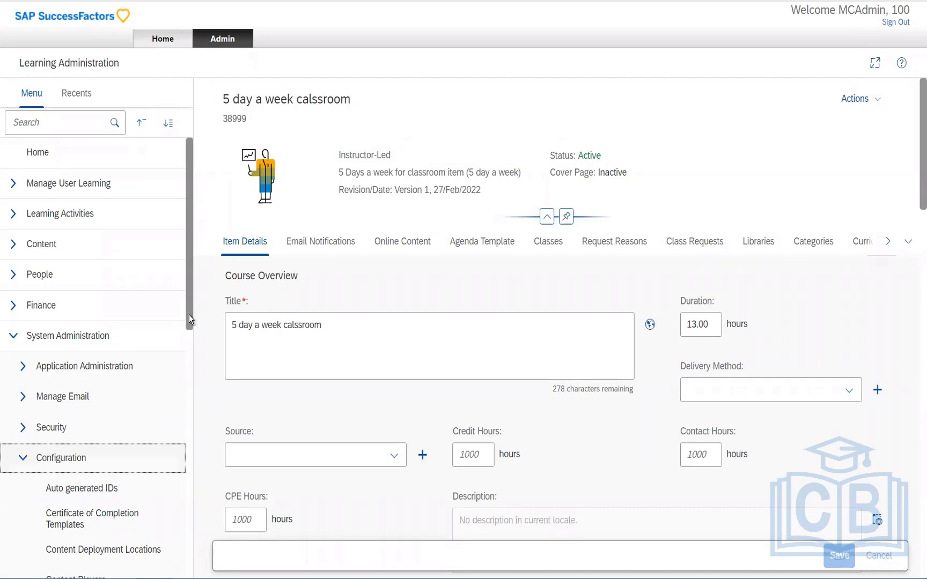
{"action": "left_click_drag", "start_coordinate": [189, 315], "coordinate": [190, 460]}
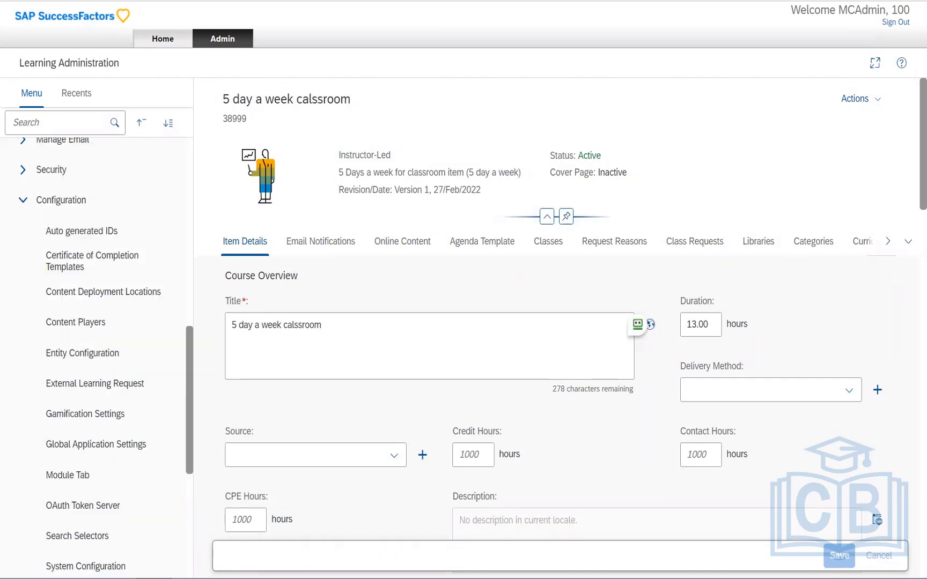
{"action": "left_click", "coordinate": [95, 567]}
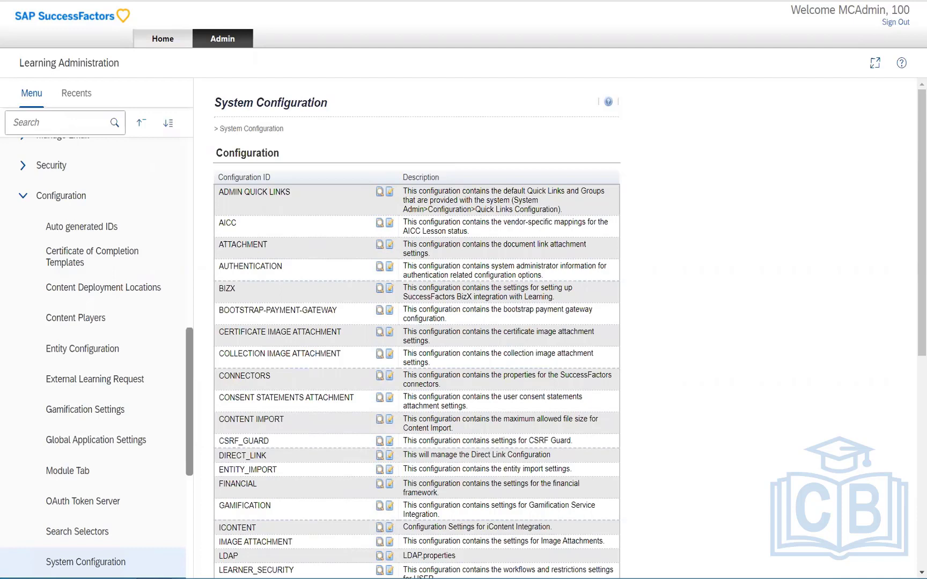
{"action": "left_click", "coordinate": [390, 289]}
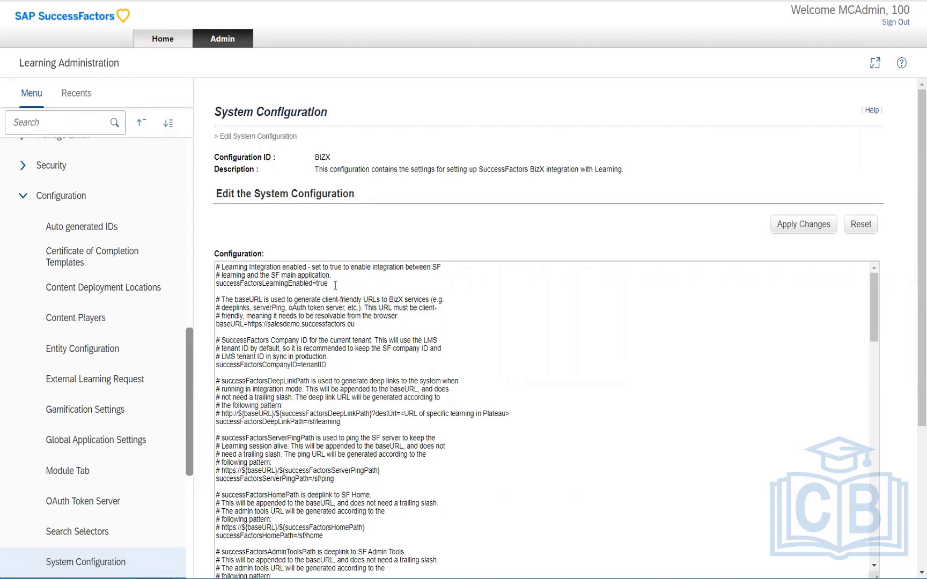
Examine the successFactorsLearningEnabled value and the successFactorsCompanyID setting with its explanatory comment in the BIZX configuration.
{"action": "left_click_drag", "start_coordinate": [335, 284], "coordinate": [316, 285]}
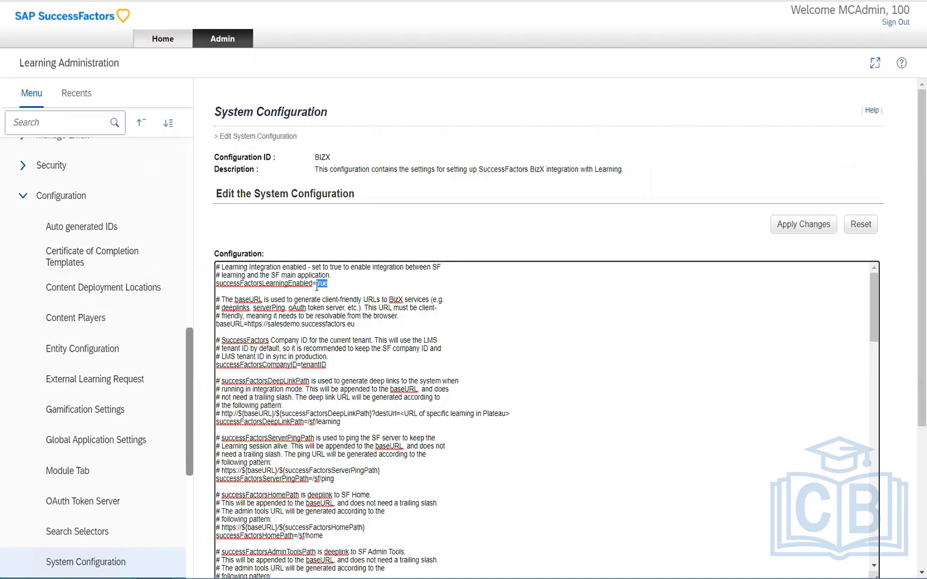
{"action": "key", "text": "F12"}
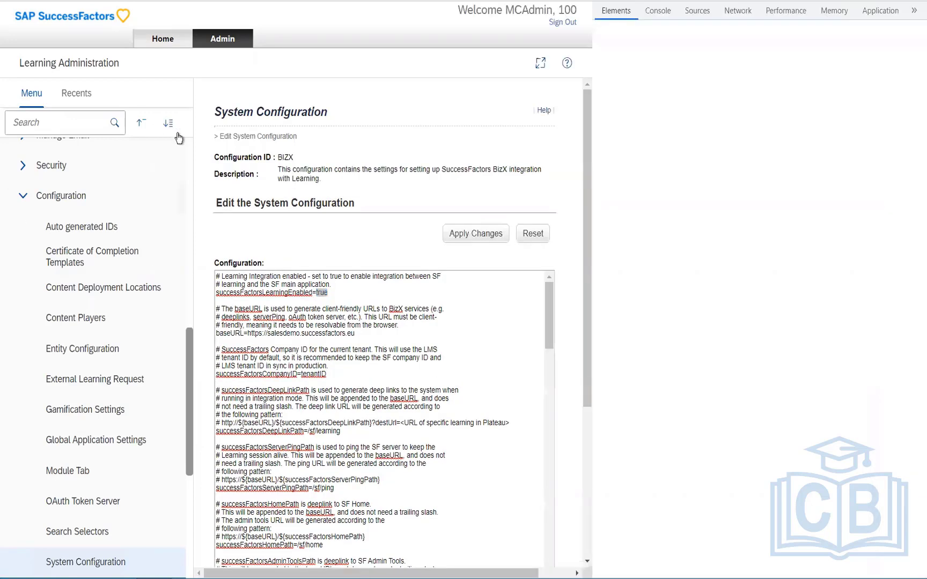
{"action": "key", "text": "F12"}
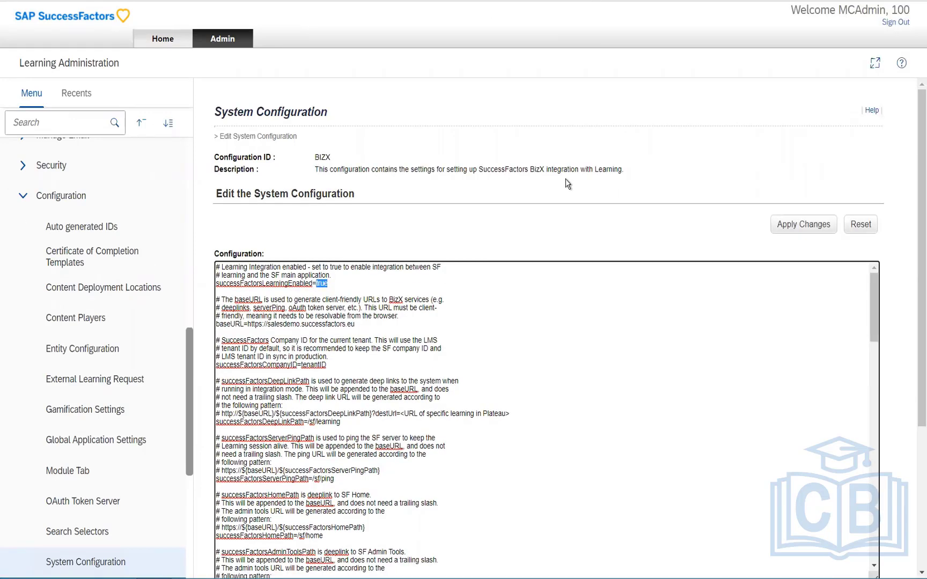
{"action": "left_click", "coordinate": [568, 184]}
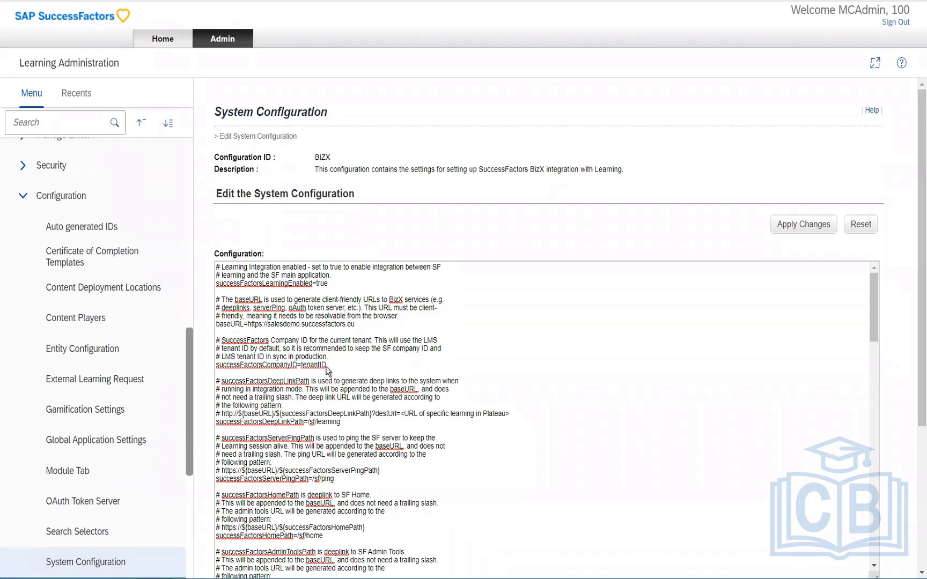
{"action": "left_click_drag", "start_coordinate": [327, 365], "coordinate": [301, 365]}
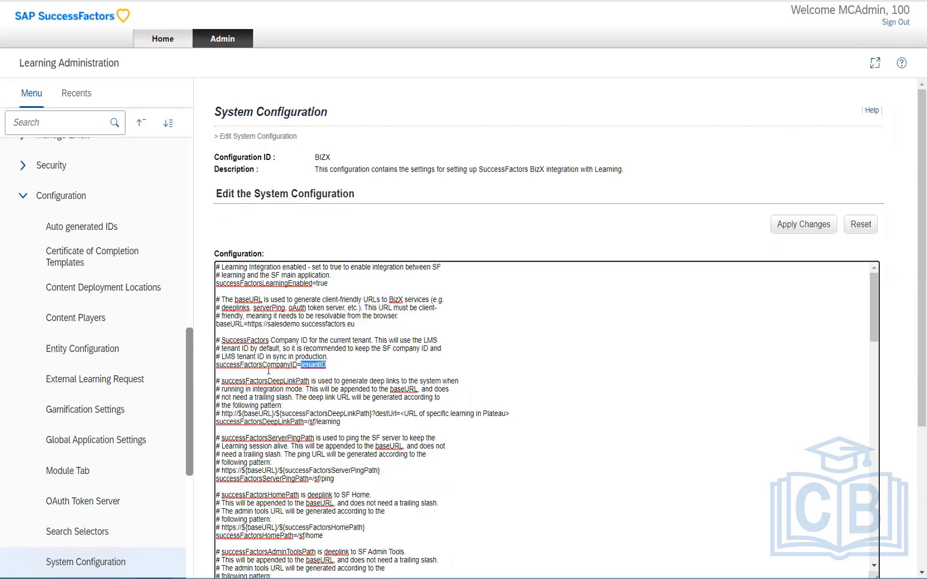
{"action": "left_click_drag", "start_coordinate": [237, 356], "coordinate": [327, 356]}
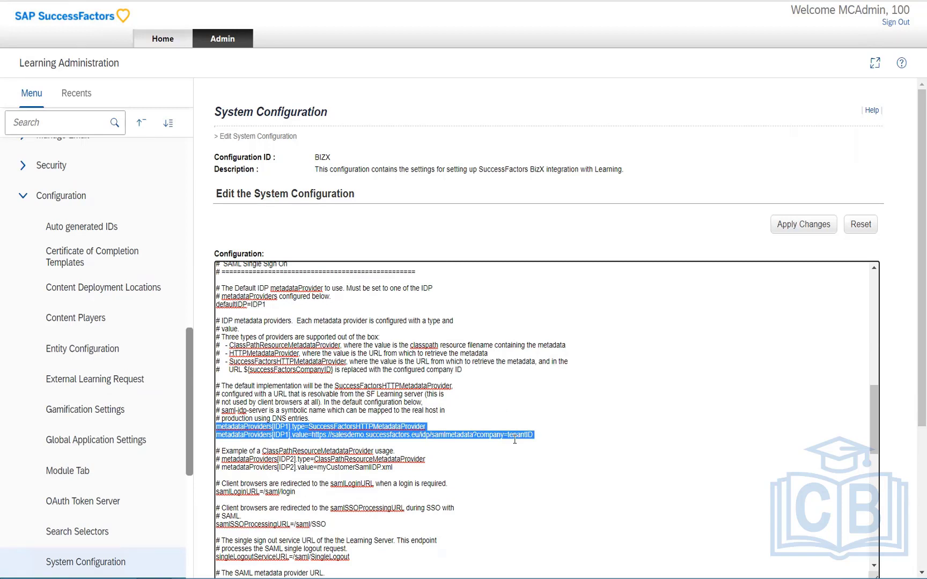
Examine the IDP1 metadata provider type and metadata URL in the SAML Single Sign On section of the BIZX configuration.
{"action": "left_click", "coordinate": [427, 426]}
{"action": "left_click_drag", "start_coordinate": [426, 427], "coordinate": [315, 420]}
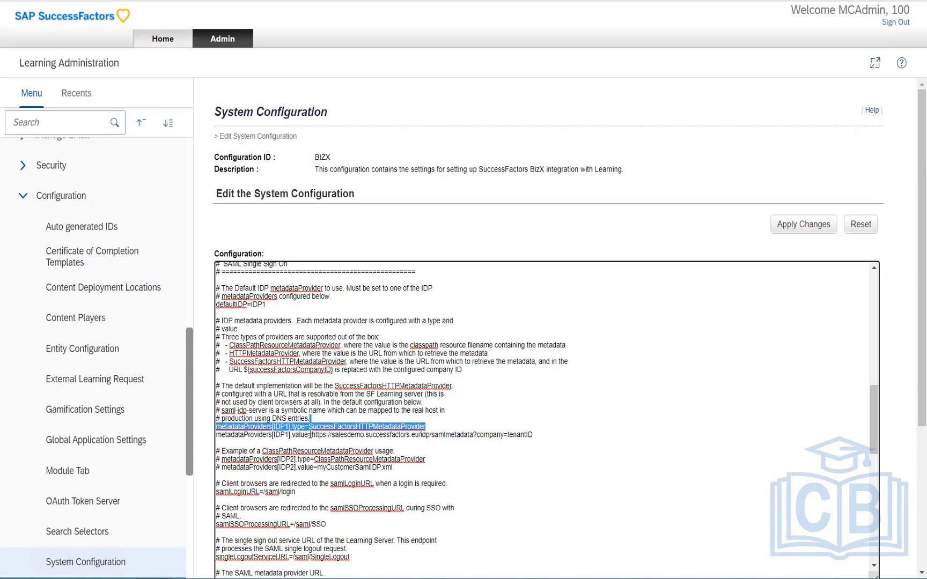
{"action": "left_click_drag", "start_coordinate": [312, 435], "coordinate": [534, 435]}
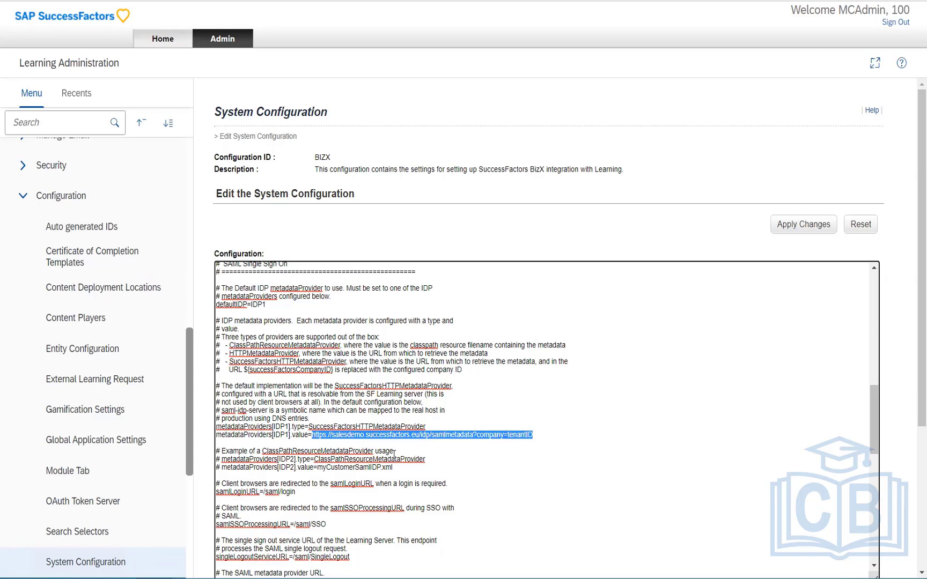
{"action": "left_click", "coordinate": [374, 441]}
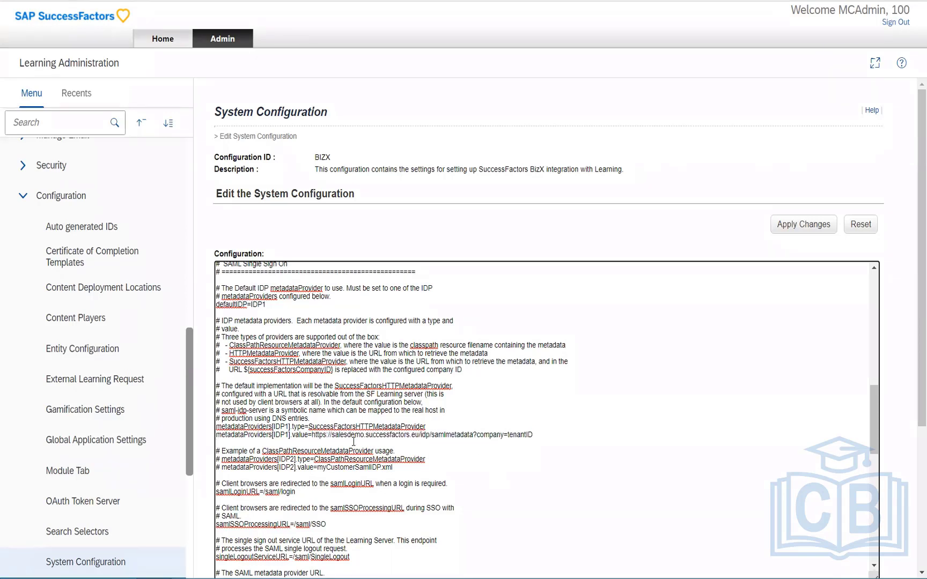
{"action": "left_click_drag", "start_coordinate": [330, 435], "coordinate": [398, 434]}
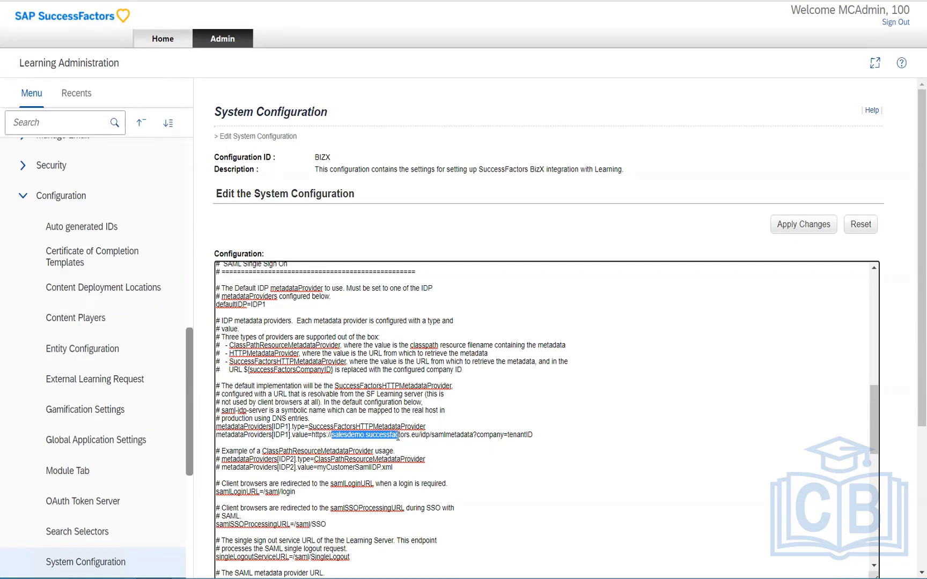
{"action": "left_click_drag", "start_coordinate": [398, 436], "coordinate": [419, 436]}
{"action": "left_click", "coordinate": [415, 435]}
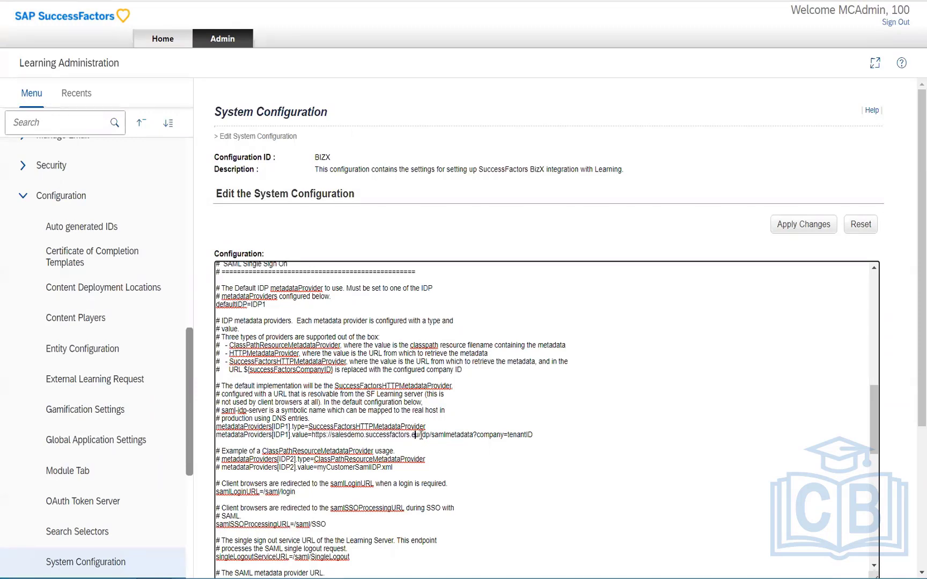
{"action": "left_click_drag", "start_coordinate": [420, 435], "coordinate": [537, 434]}
Open the CONNECTORS system configuration for editing and highlight the value of connector.input.file.location.
{"action": "left_click", "coordinate": [96, 563]}
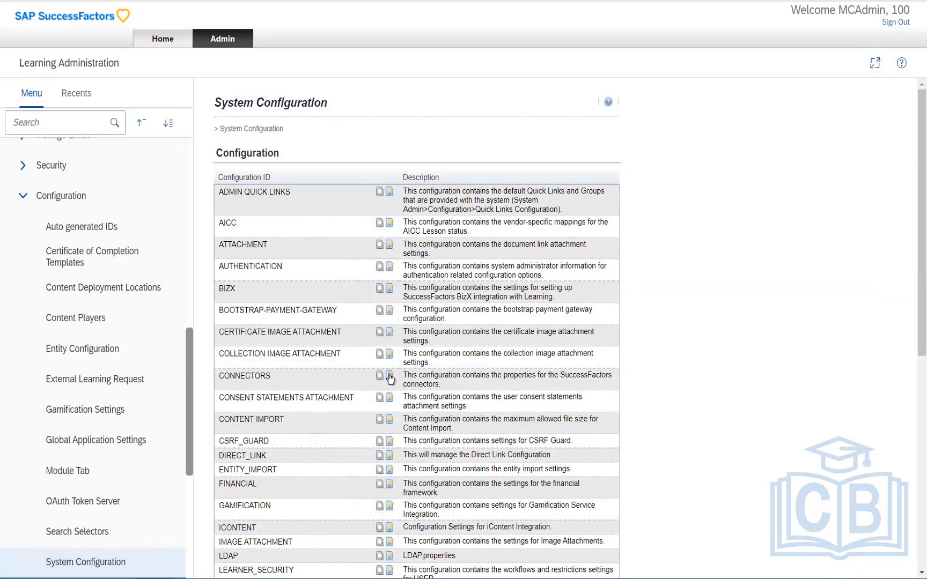
{"action": "left_click", "coordinate": [390, 377]}
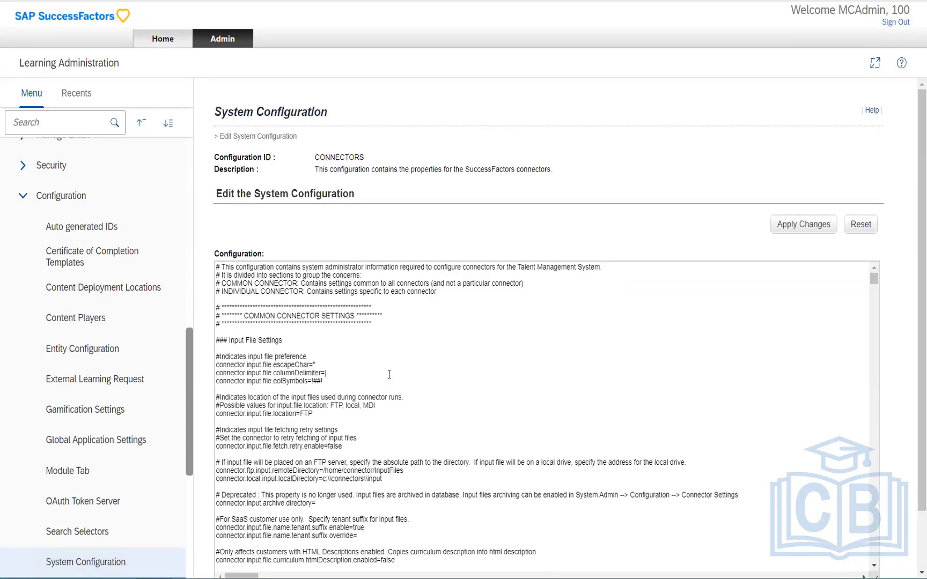
{"action": "left_click", "coordinate": [411, 354]}
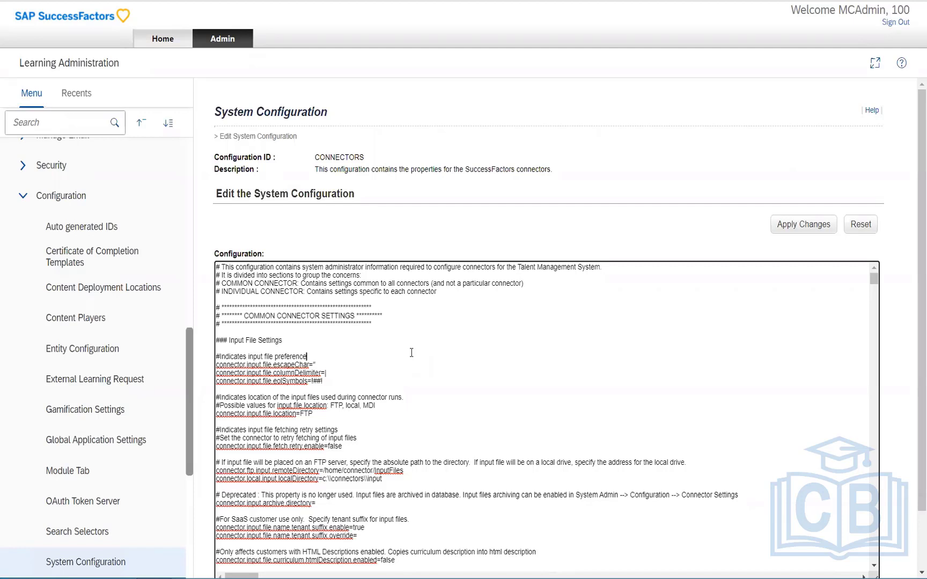
{"action": "double_click", "coordinate": [301, 413]}
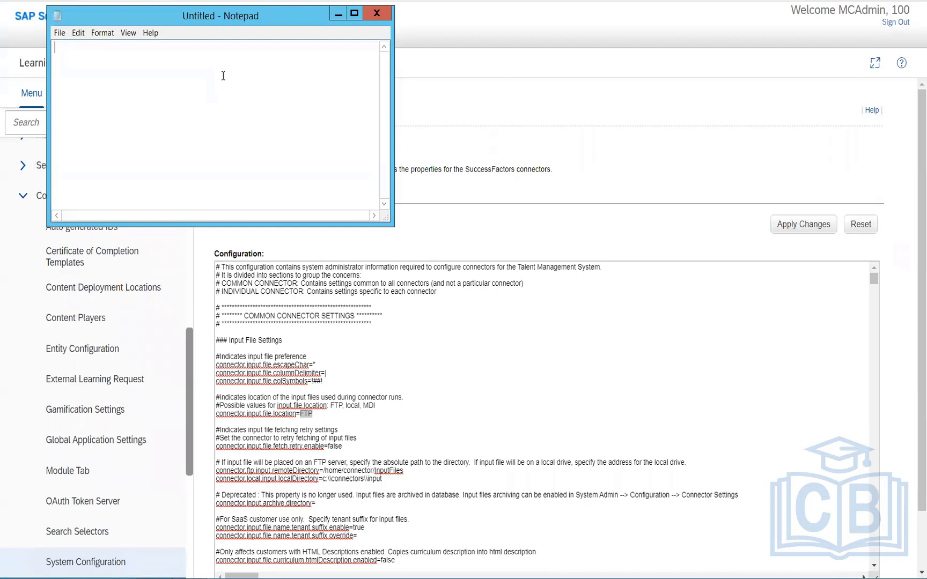
Write "AMD -" and "3 LE = 3 HRIS" in a blank Notepad document, and close it without saving.
{"action": "type", "text": "AMD -"}
{"action": "key", "text": "Return"}
{"action": "key", "text": "Return"}
{"action": "type", "text": "3 LE "}
{"action": "type", "text": "= "}
{"action": "type", "text": "HRB"}
{"action": "key", "text": "BackSpace"}
{"action": "type", "text": "IS"}
{"action": "key", "text": "Left"}
{"action": "key", "text": "Left"}
{"action": "key", "text": "Left"}
{"action": "key", "text": "Left"}
{"action": "key", "text": "Left"}
{"action": "type", "text": "3"}
{"action": "left_click_drag", "start_coordinate": [127, 74], "coordinate": [48, 75]}
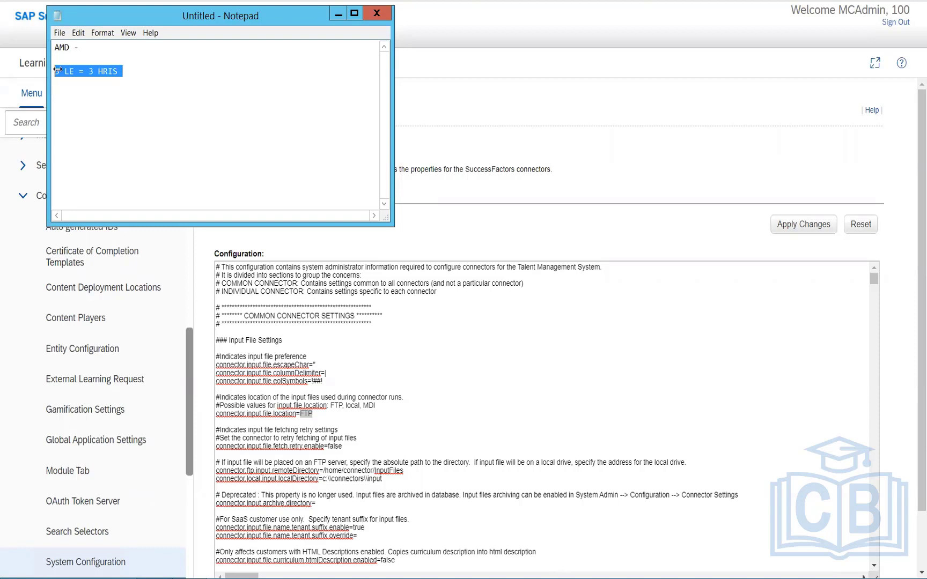
{"action": "left_click", "coordinate": [376, 15]}
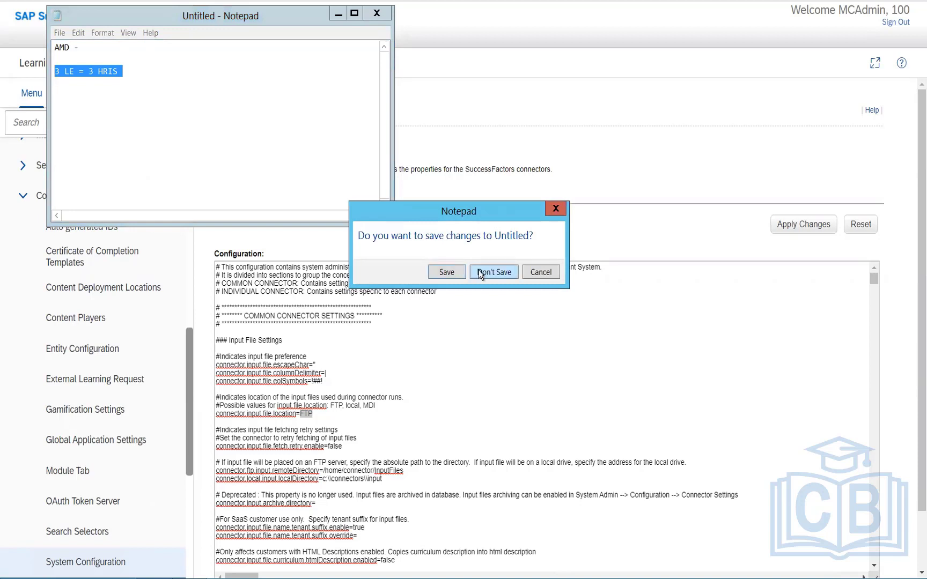
{"action": "left_click", "coordinate": [476, 272]}
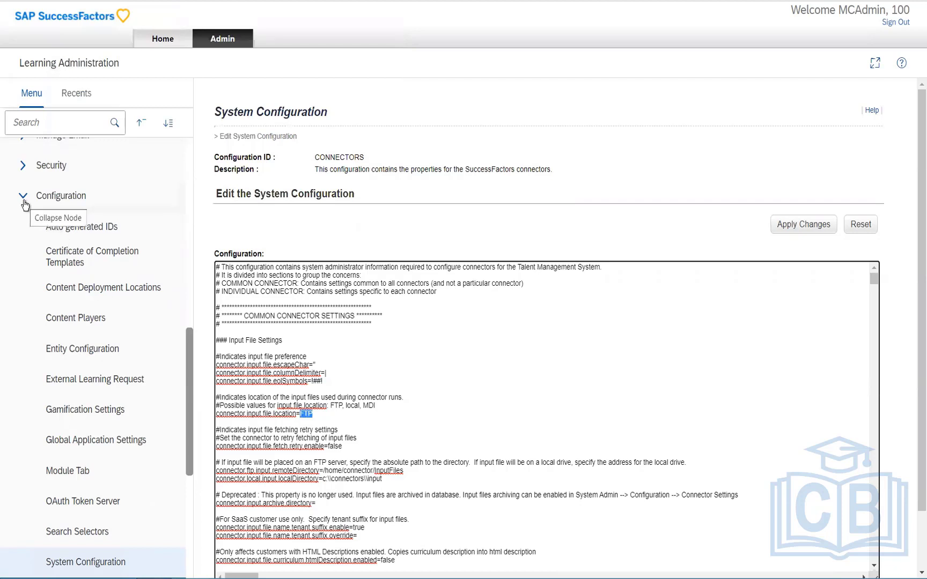
Collapse the Configuration group and open the Security Domains search page within System Administration security.
{"action": "left_click", "coordinate": [24, 185]}
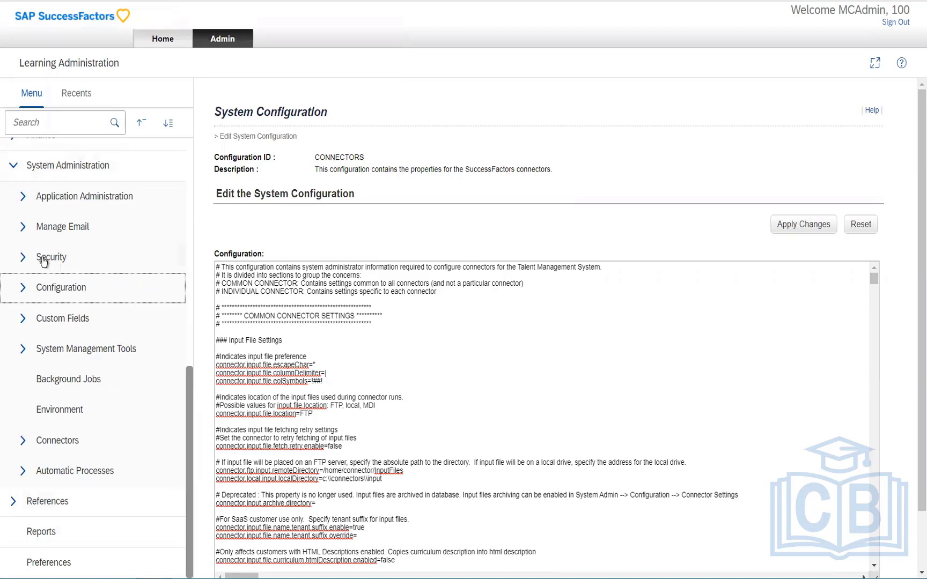
{"action": "left_click", "coordinate": [24, 258]}
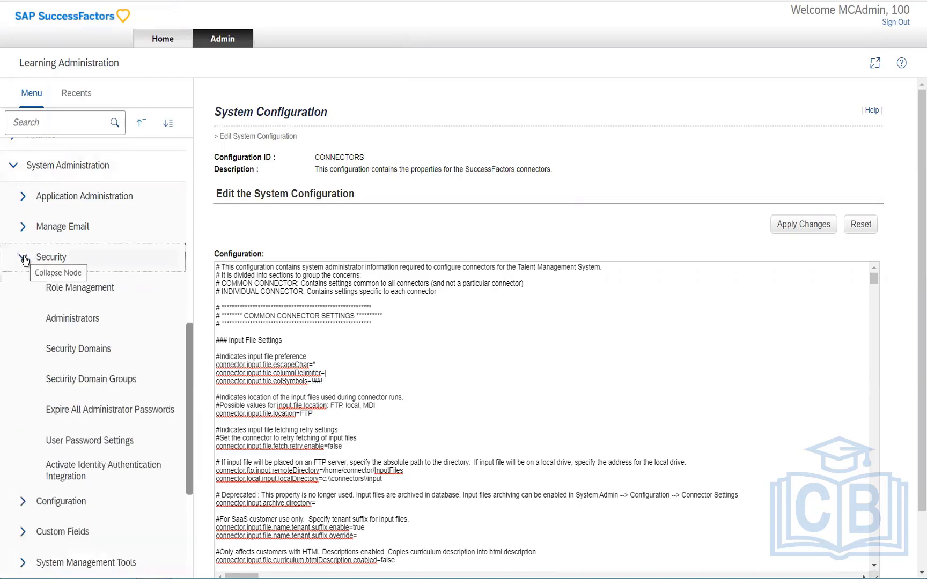
{"action": "left_click", "coordinate": [91, 350]}
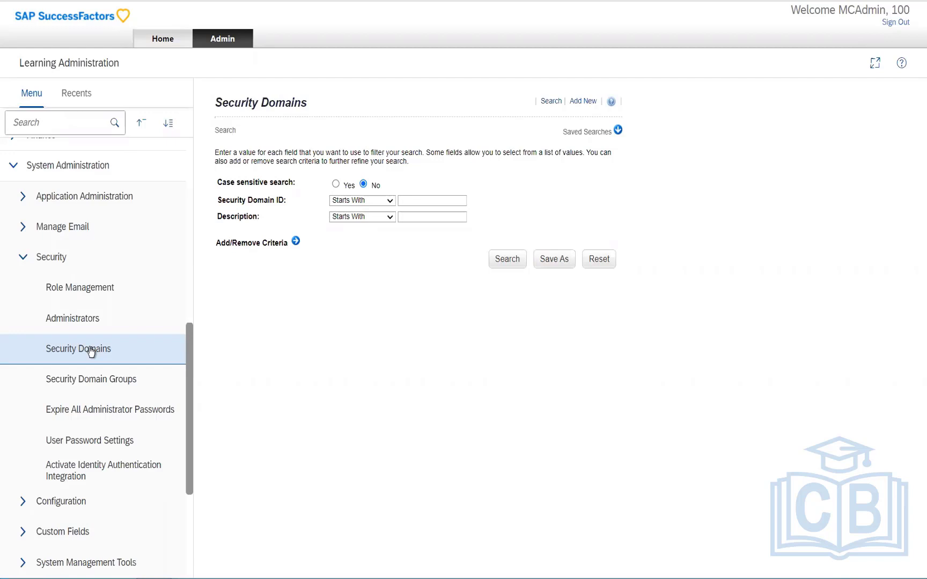
Add a new root-level security domain with the ID test1 and no description.
{"action": "left_click", "coordinate": [91, 351]}
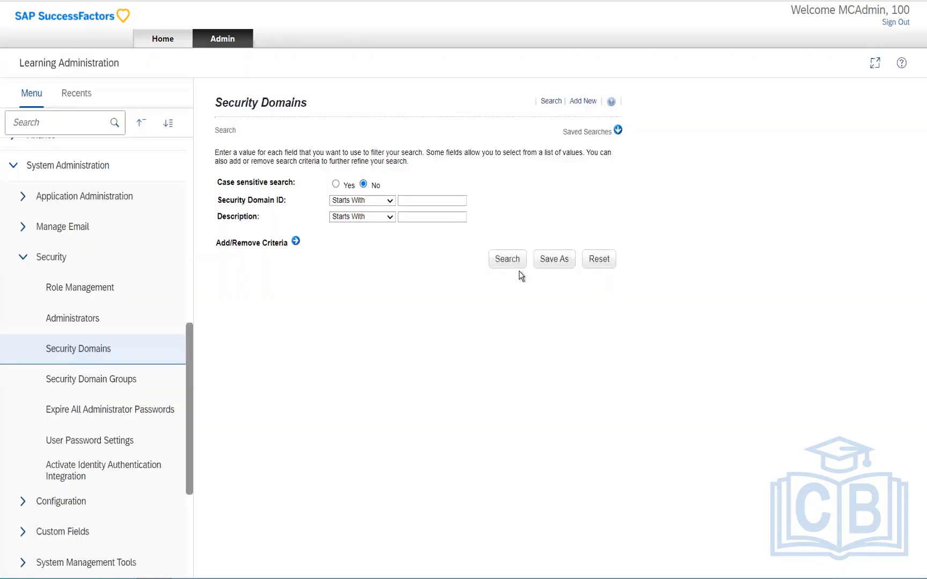
{"action": "left_click", "coordinate": [578, 102]}
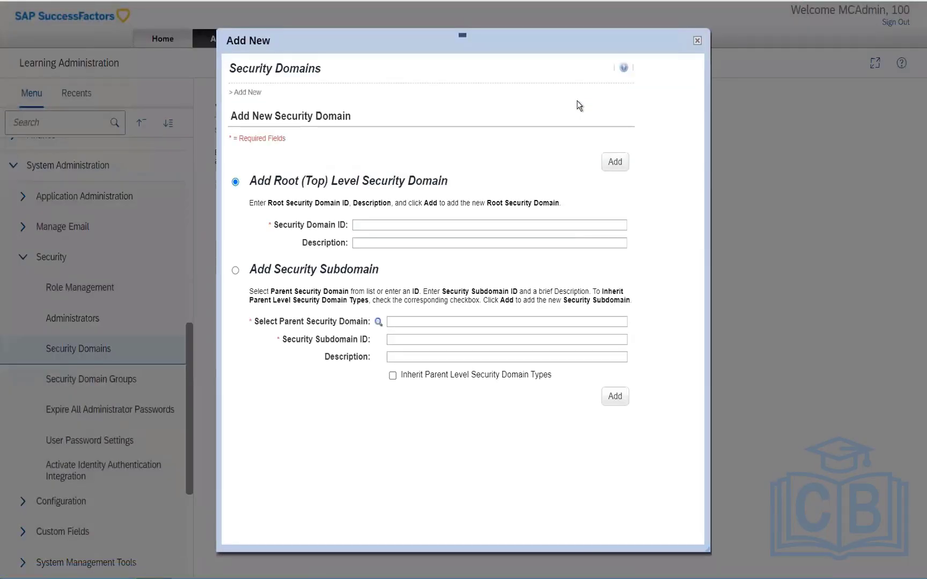
{"action": "left_click", "coordinate": [384, 225]}
{"action": "type", "text": "test"}
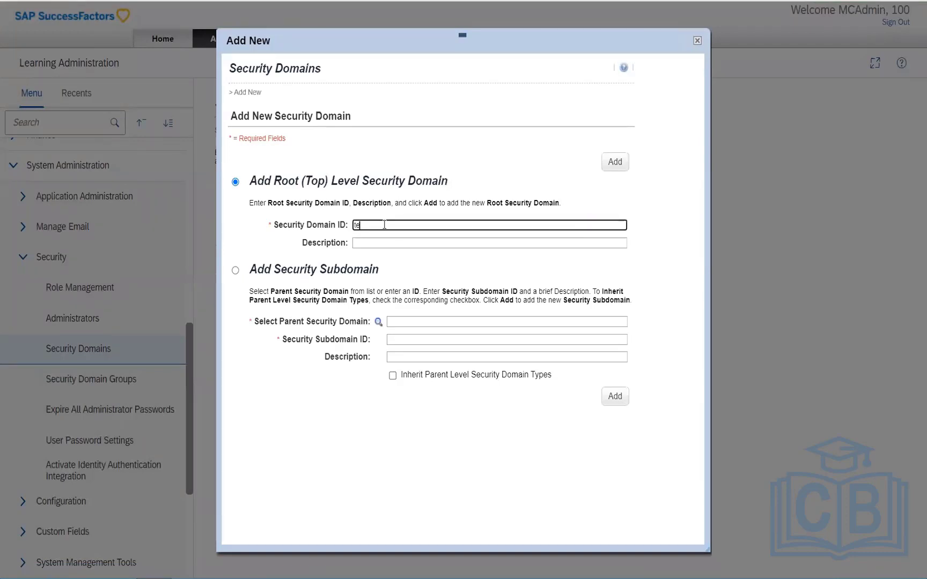
{"action": "type", "text": "1"}
{"action": "left_click", "coordinate": [615, 162]}
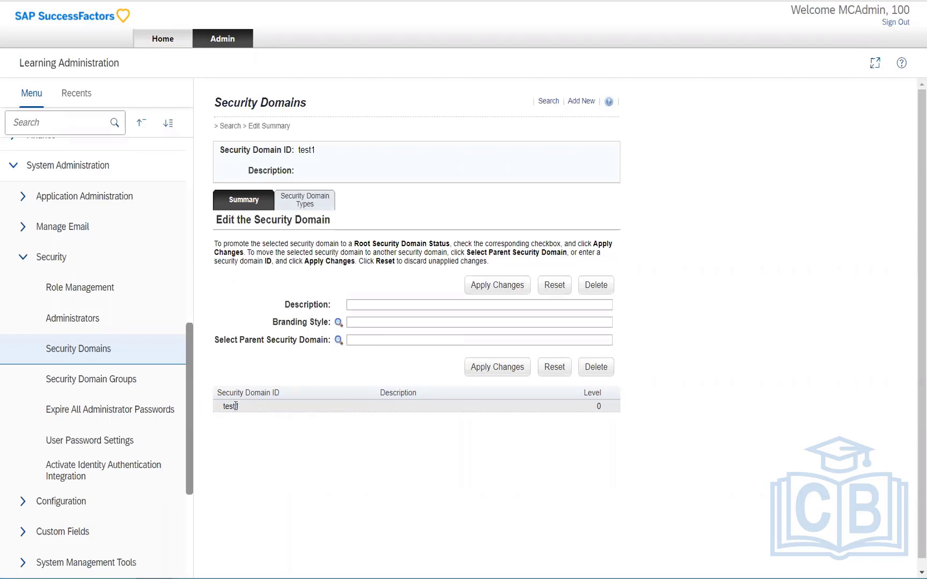
List all security domains, and narrow the search to domain IDs that start with "test".
{"action": "left_click", "coordinate": [93, 354]}
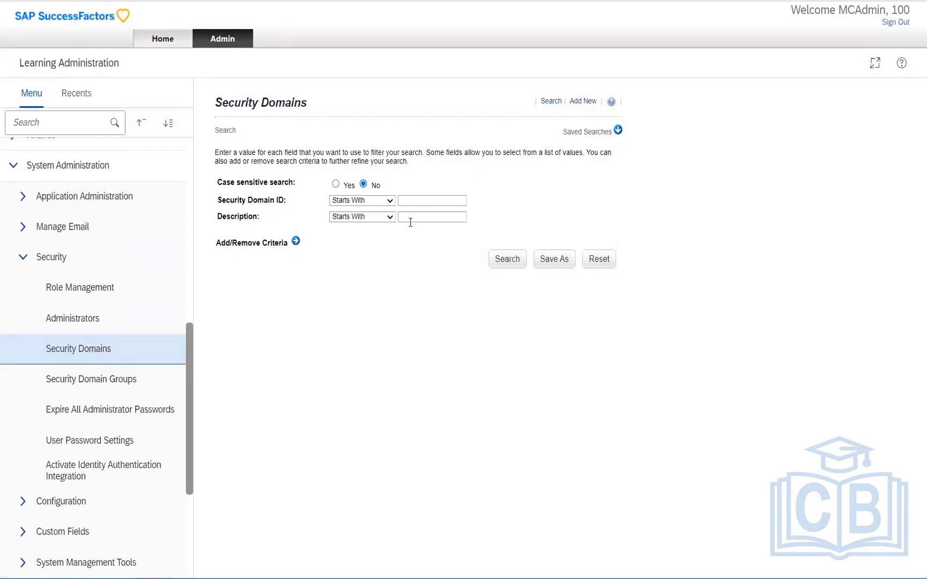
{"action": "left_click", "coordinate": [506, 264]}
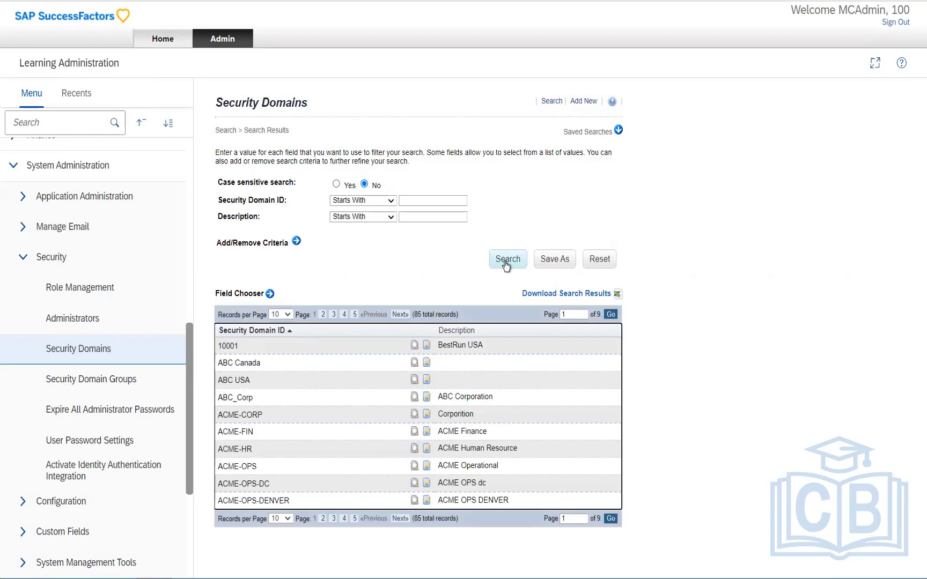
{"action": "left_click", "coordinate": [414, 202]}
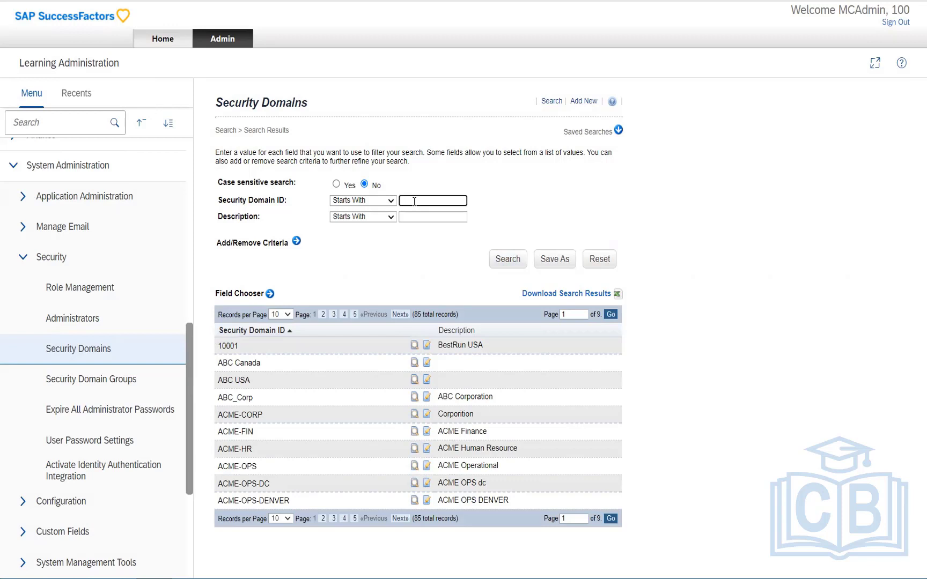
{"action": "type", "text": "test"}
{"action": "left_click", "coordinate": [390, 201]}
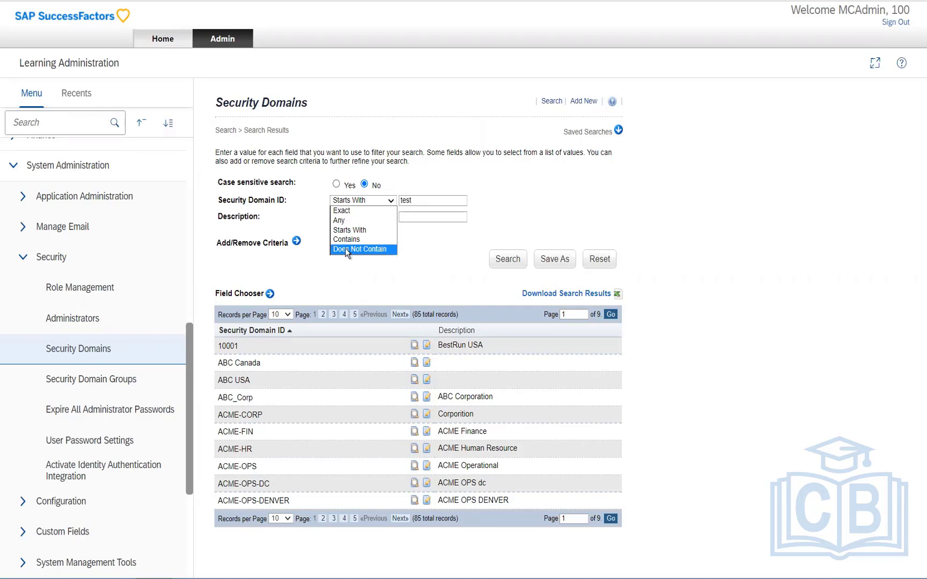
{"action": "key", "text": "Up"}
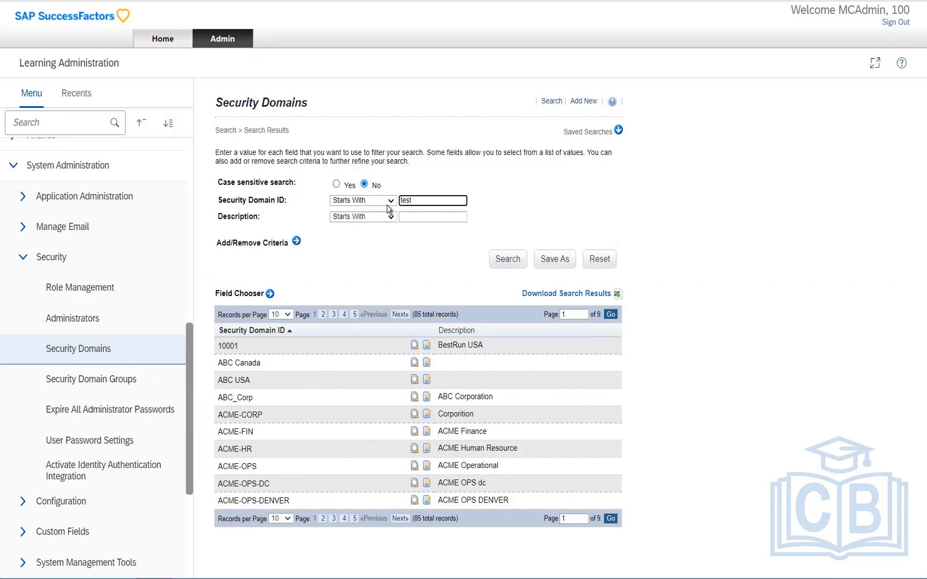
{"action": "left_click", "coordinate": [502, 263]}
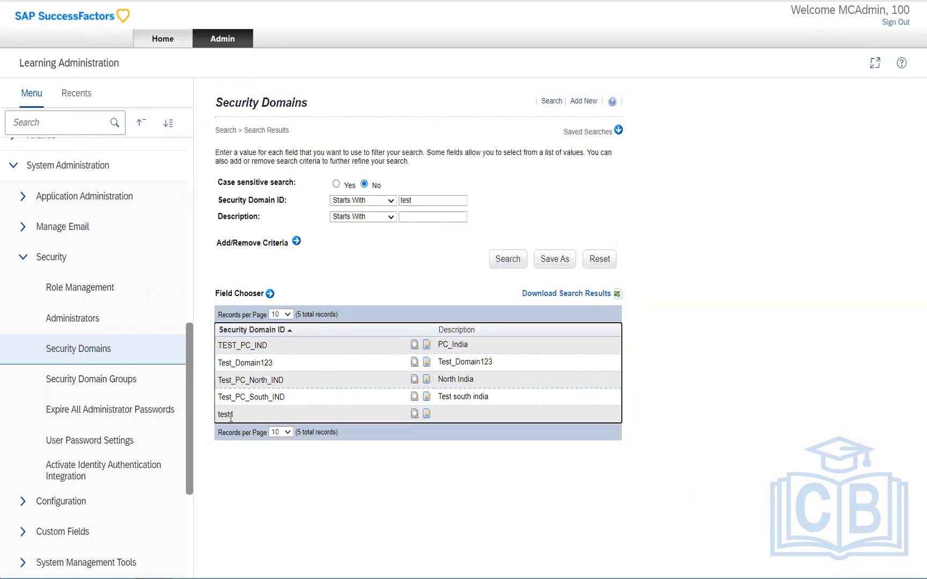
Open the test1 security domain for editing and examine its assigned security domain types.
{"action": "left_click", "coordinate": [427, 414]}
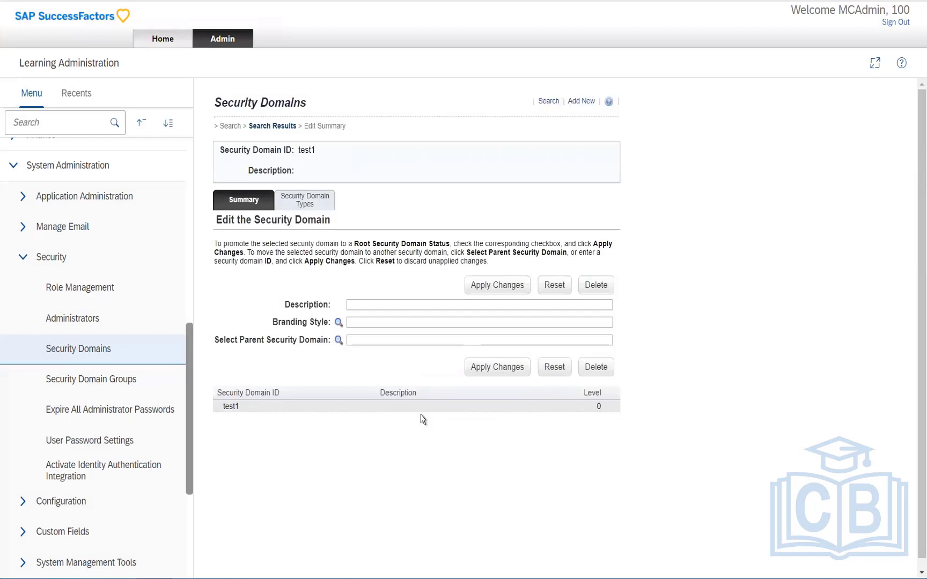
{"action": "left_click", "coordinate": [303, 203]}
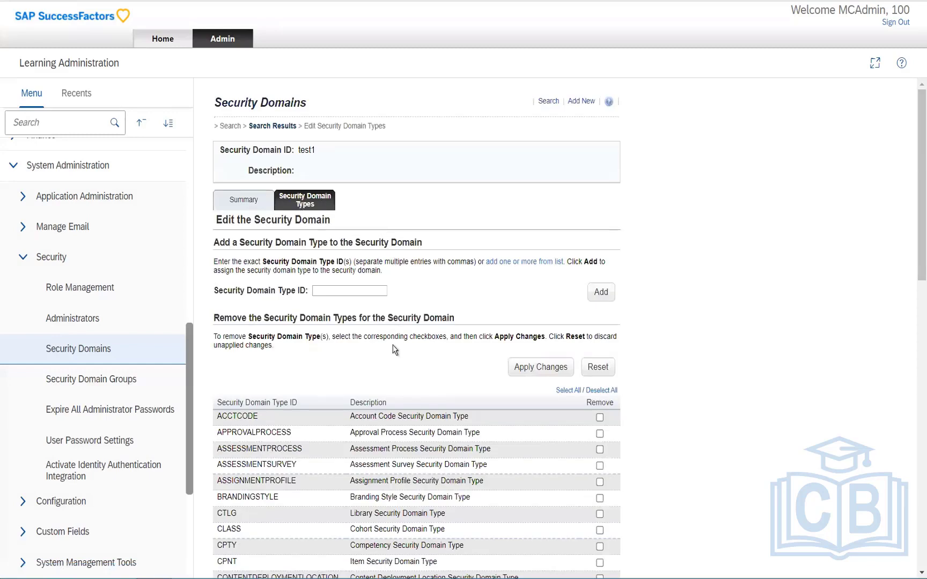
{"action": "scroll", "coordinate": [394, 350], "scroll_direction": "down", "scroll_amount": 1}
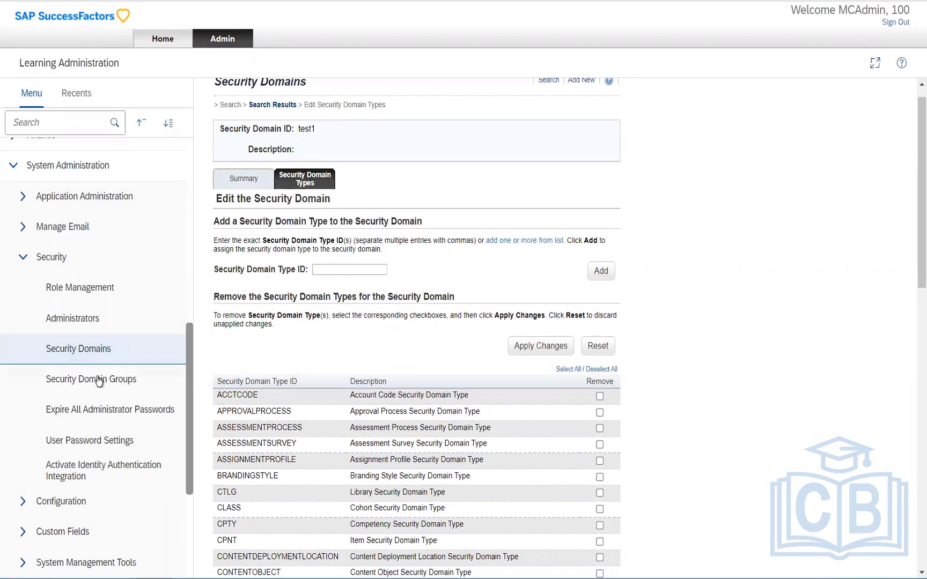
Search all security domain groups, open A1_Domain Group for editing, and examine the security domains assigned to it.
{"action": "left_click", "coordinate": [99, 381]}
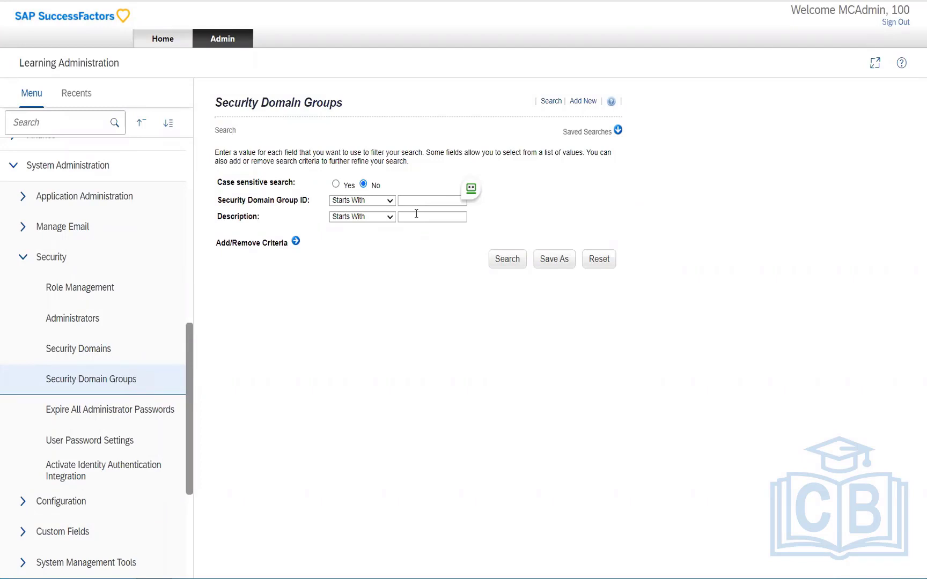
{"action": "left_click", "coordinate": [503, 261]}
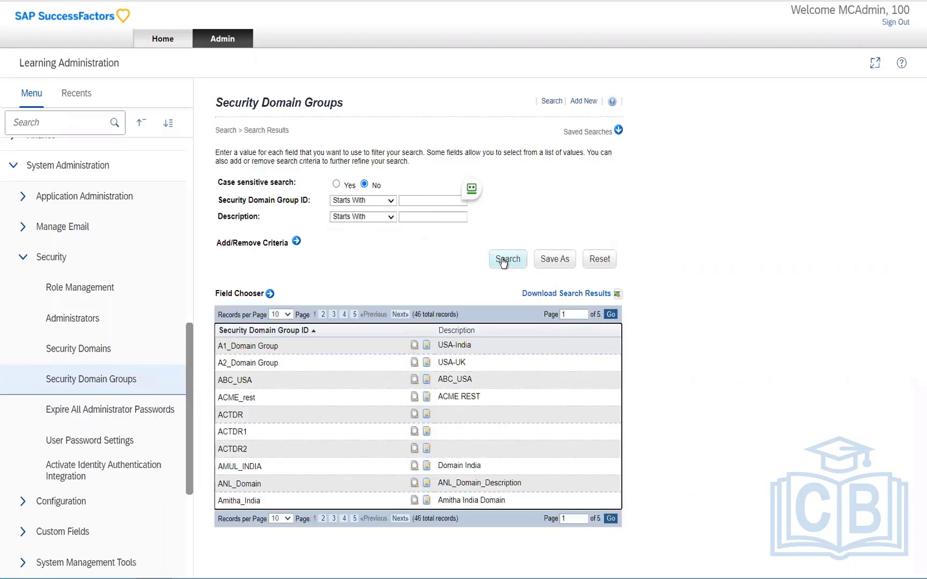
{"action": "left_click", "coordinate": [427, 347]}
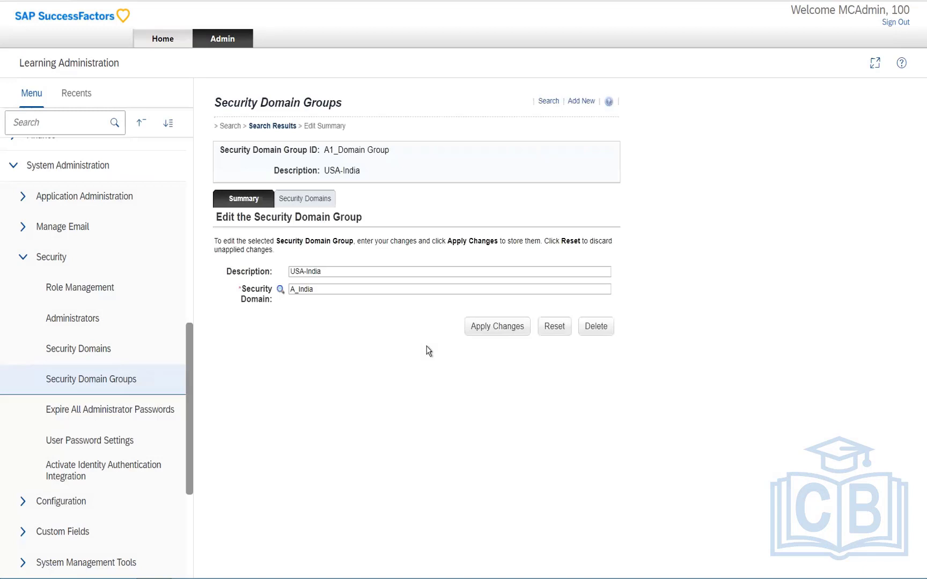
{"action": "left_click", "coordinate": [317, 203]}
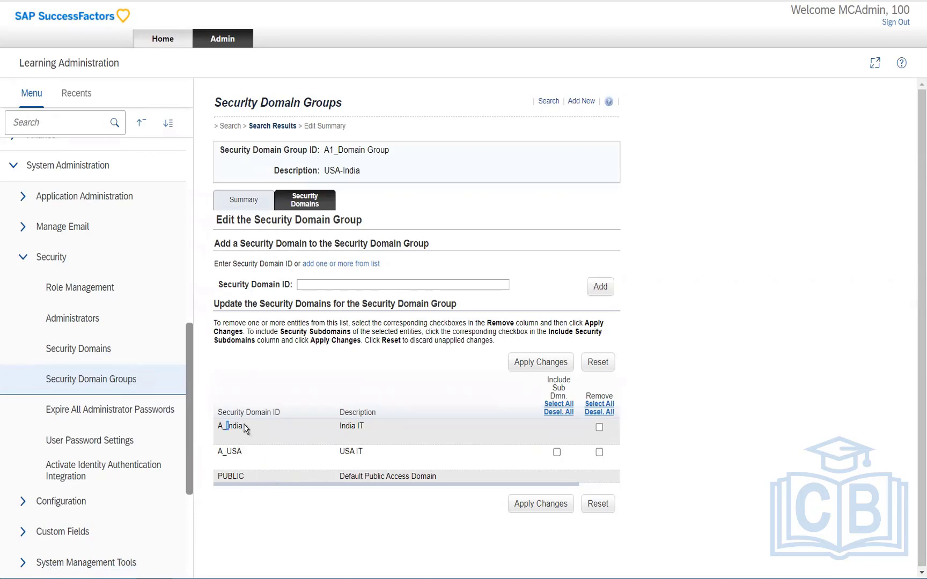
{"action": "left_click_drag", "start_coordinate": [226, 427], "coordinate": [244, 429]}
{"action": "left_click", "coordinate": [587, 441]}
Find the security domain test1 and add it to A1_Domain Group with Top Level Only selected.
{"action": "left_click", "coordinate": [351, 265]}
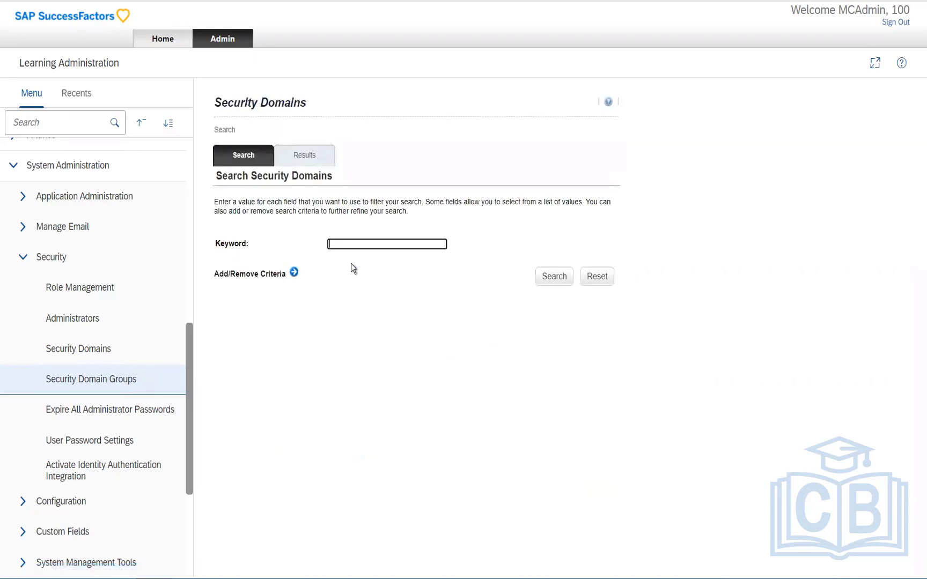
{"action": "left_click", "coordinate": [341, 244]}
{"action": "type", "text": "test1"}
{"action": "left_click", "coordinate": [553, 277]}
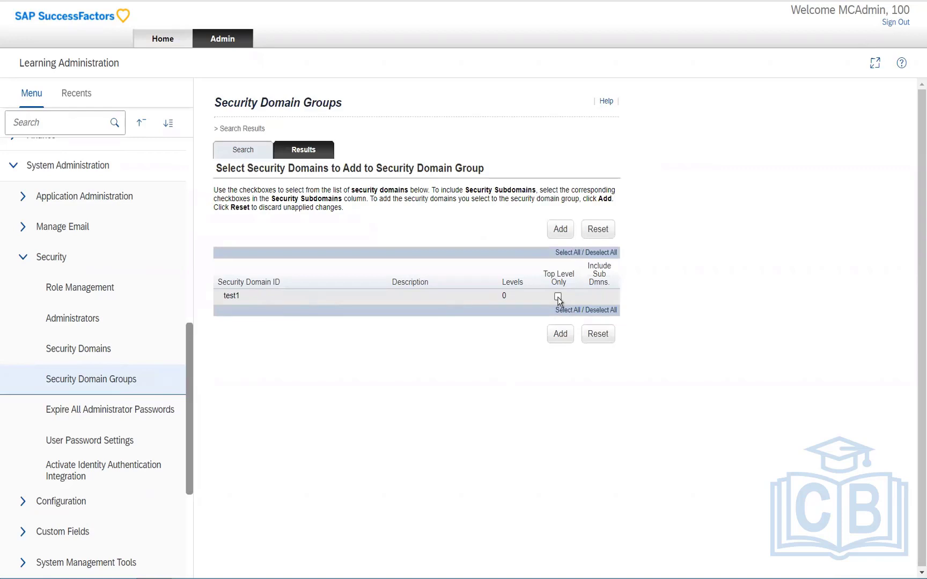
{"action": "left_click", "coordinate": [557, 297]}
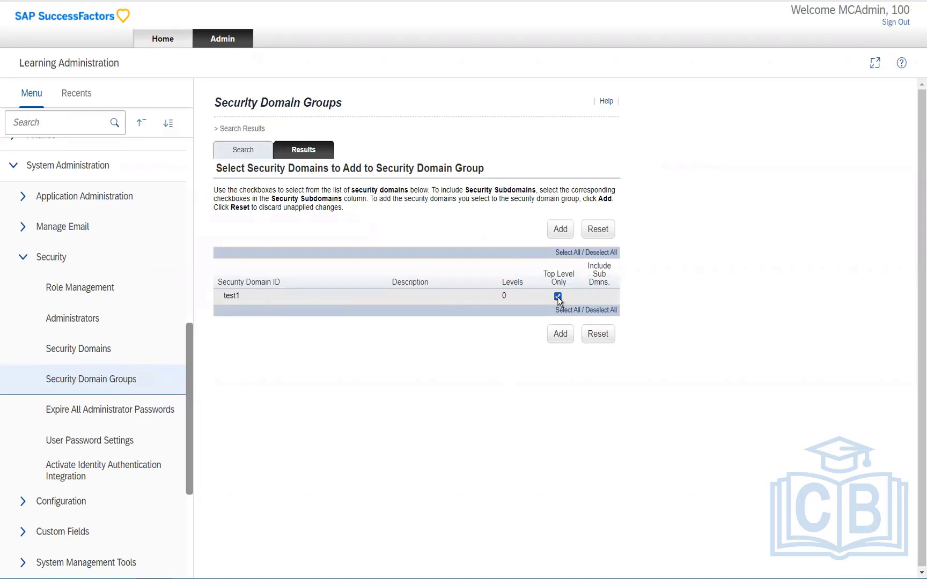
{"action": "left_click", "coordinate": [561, 336]}
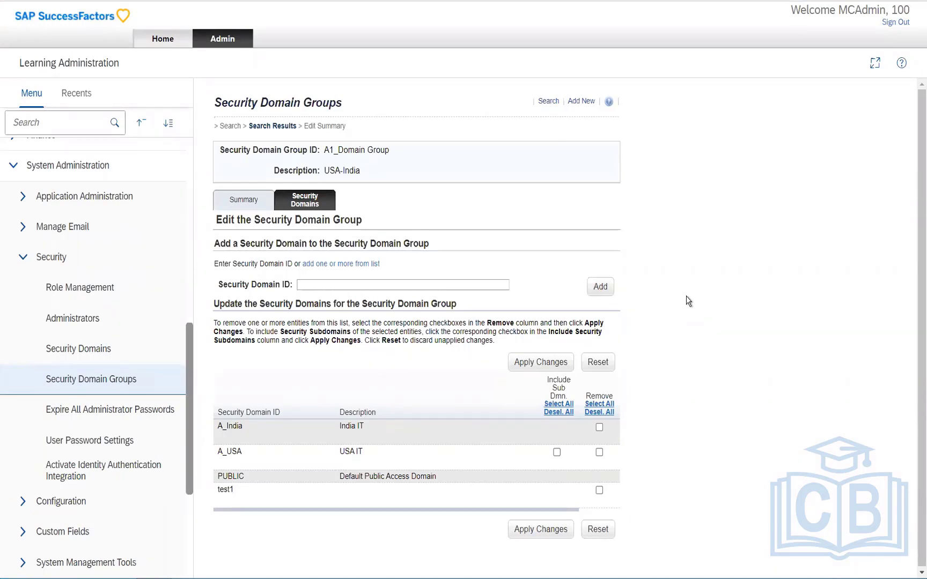
Search all roles in Role Management, open the ADMIN role for editing, and highlight its description.
{"action": "left_click", "coordinate": [54, 289]}
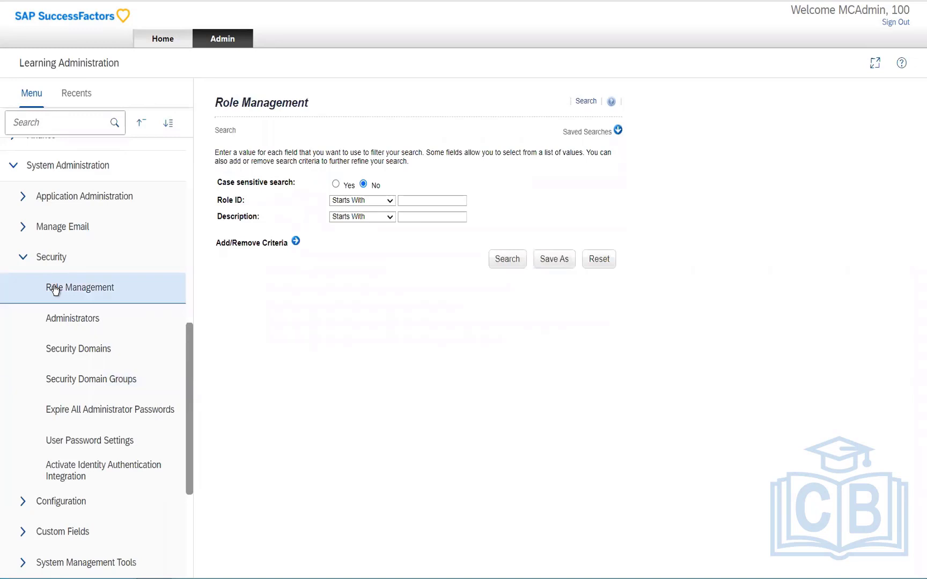
{"action": "left_click", "coordinate": [500, 261]}
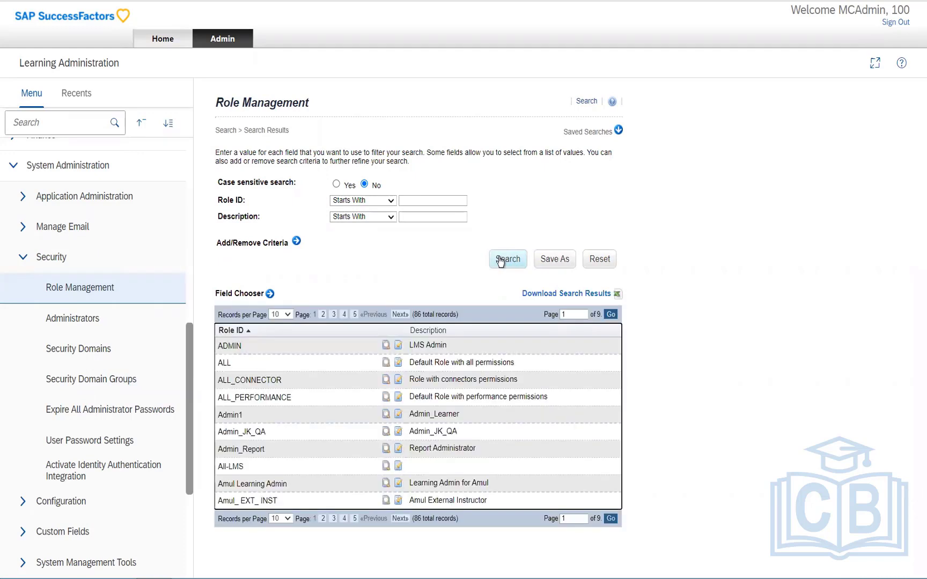
{"action": "left_click", "coordinate": [398, 346]}
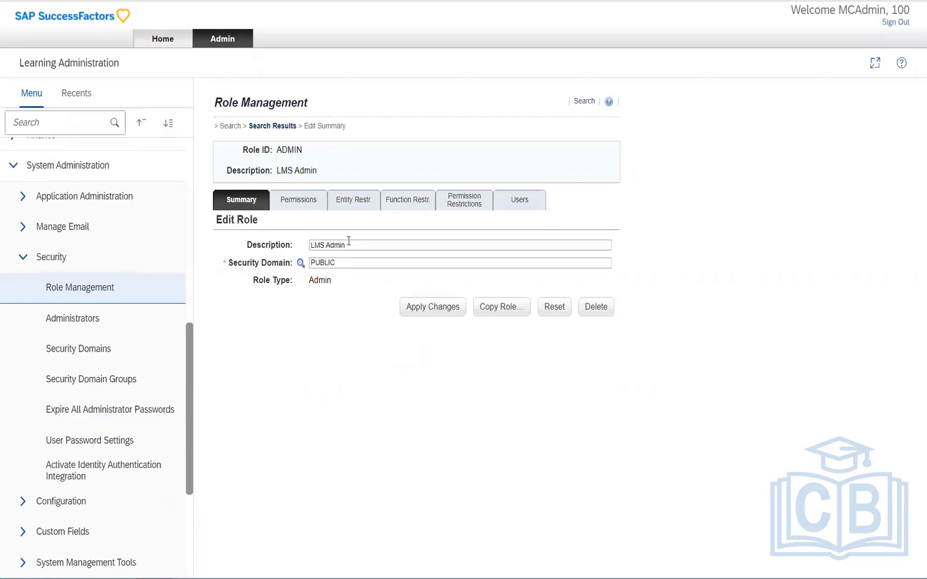
{"action": "left_click_drag", "start_coordinate": [349, 244], "coordinate": [296, 251]}
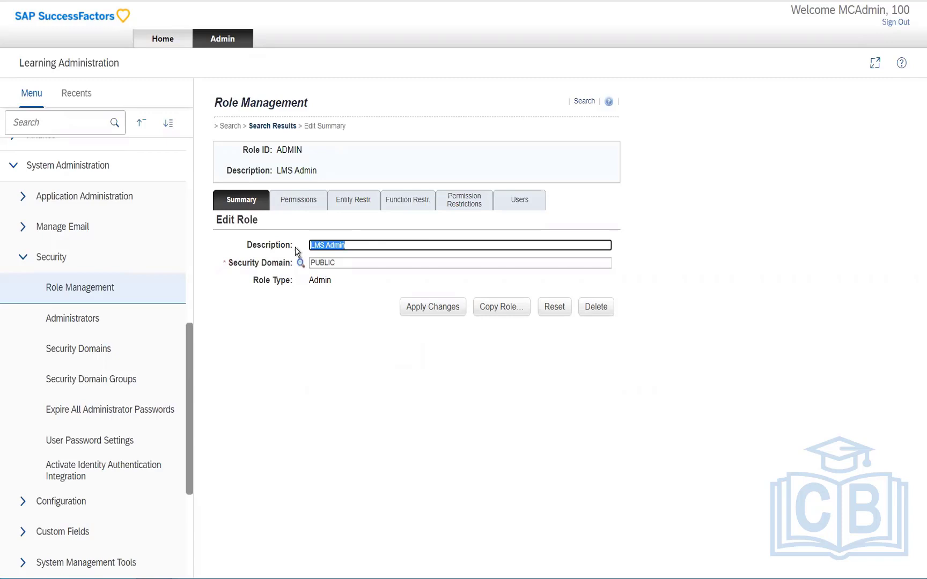
Show the ADMIN role's permissions and mark Ad hoc Reports for removal without applying the change.
{"action": "left_click", "coordinate": [295, 201]}
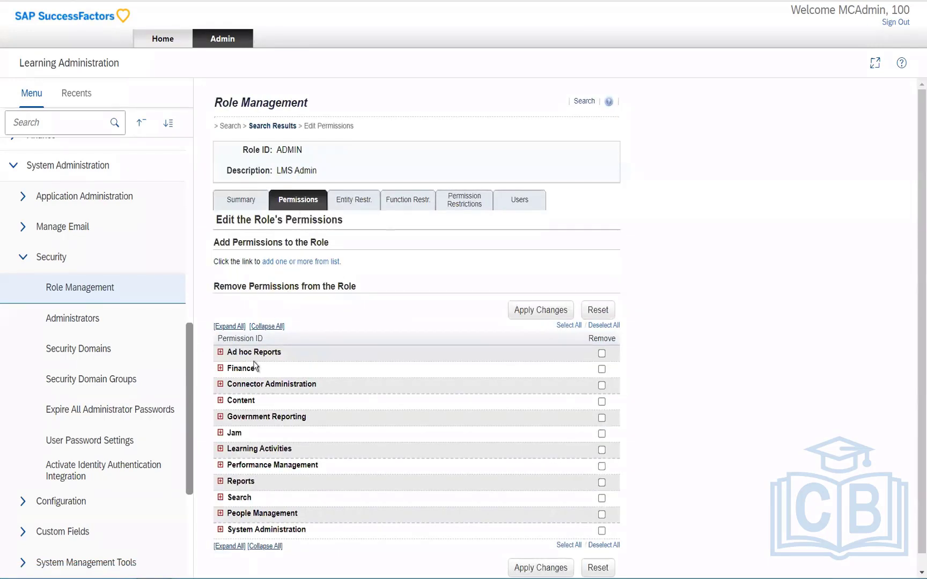
{"action": "scroll", "coordinate": [333, 421], "scroll_direction": "down", "scroll_amount": 1}
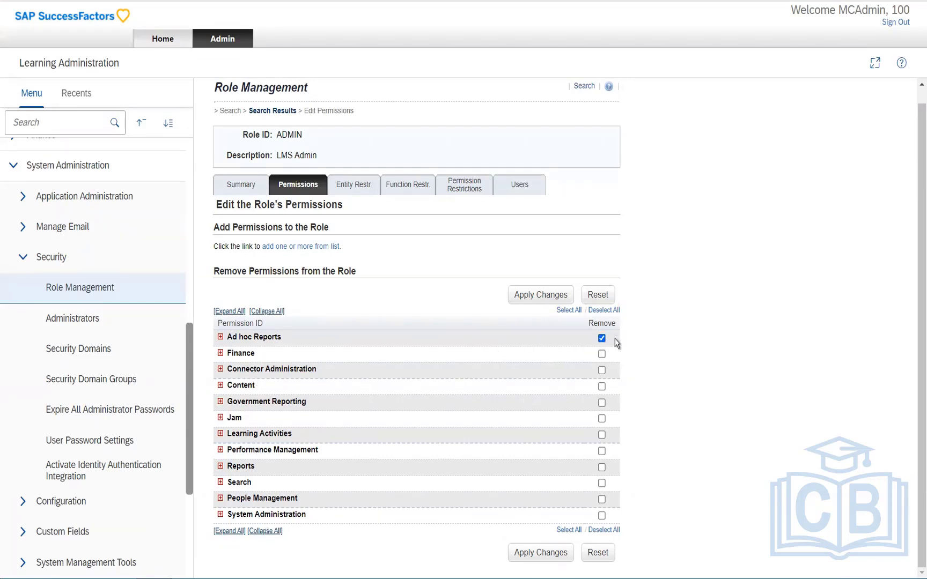
{"action": "left_click", "coordinate": [601, 354]}
Open the list of permissions that can be added to the ADMIN role and expand all System Administration entries.
{"action": "left_click", "coordinate": [287, 248]}
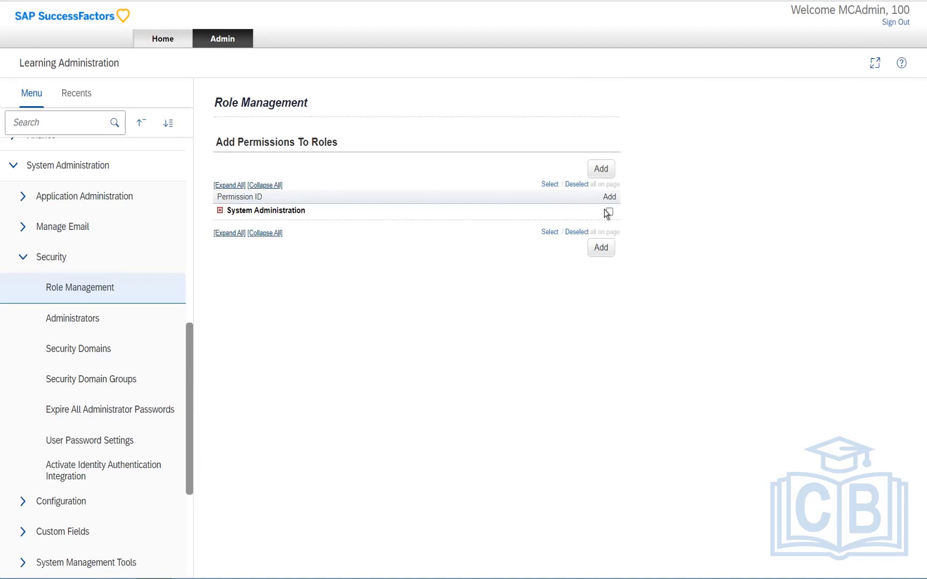
{"action": "left_click", "coordinate": [238, 233]}
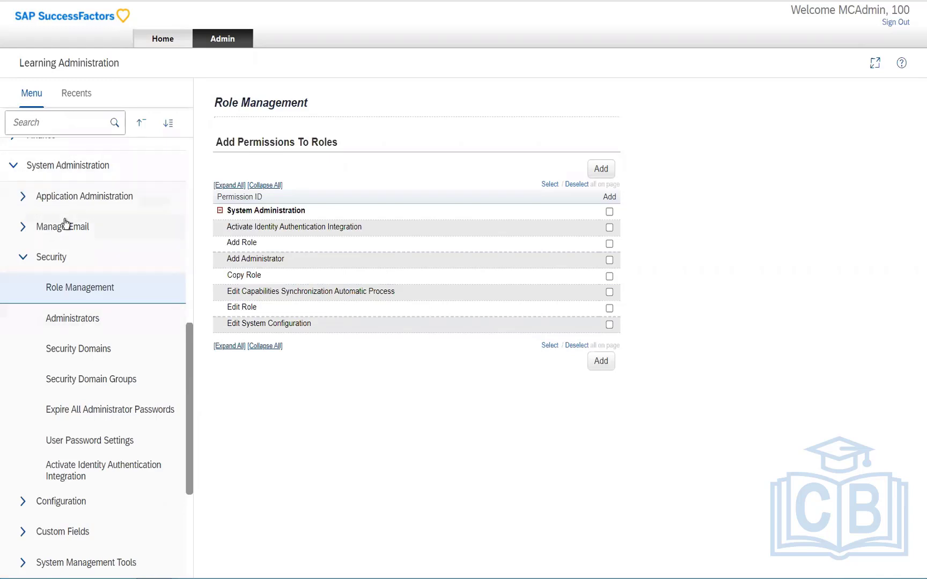
{"action": "scroll", "coordinate": [65, 222], "scroll_direction": "up", "scroll_amount": 8}
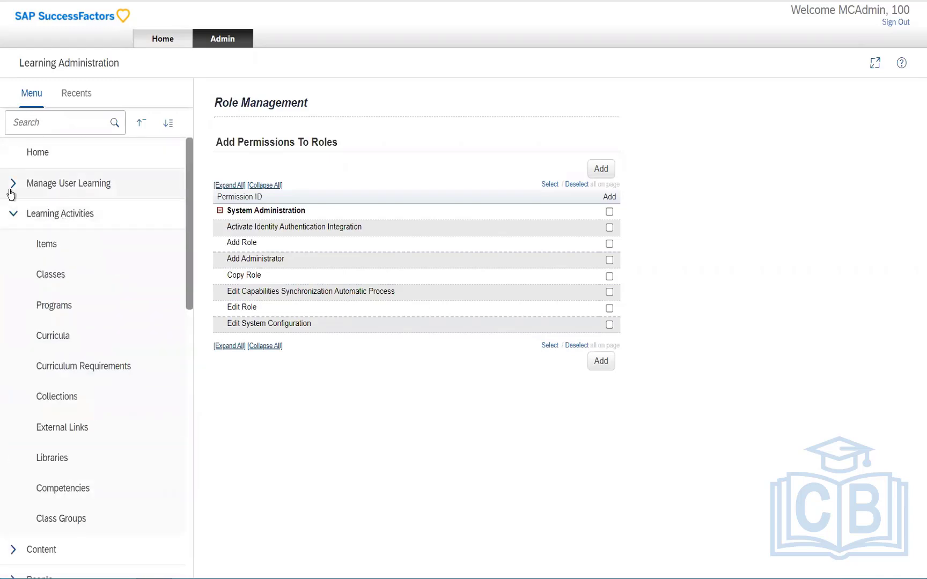